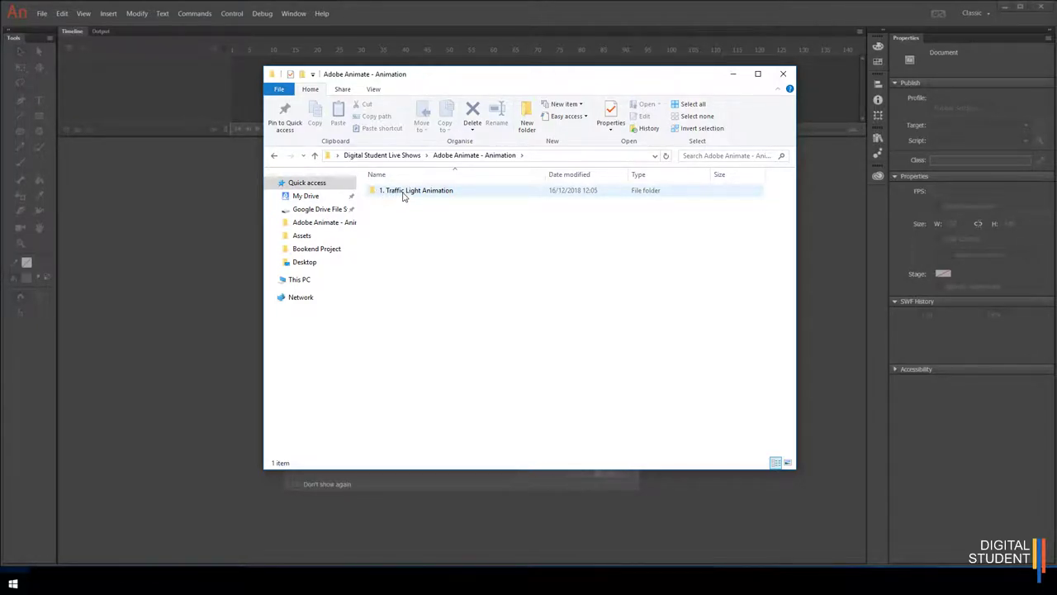
- Open the '1. Traffic Light Animation' folder to view its Version 1 file, then return to Animate
{"action": "double_click", "coordinate": [403, 191]}
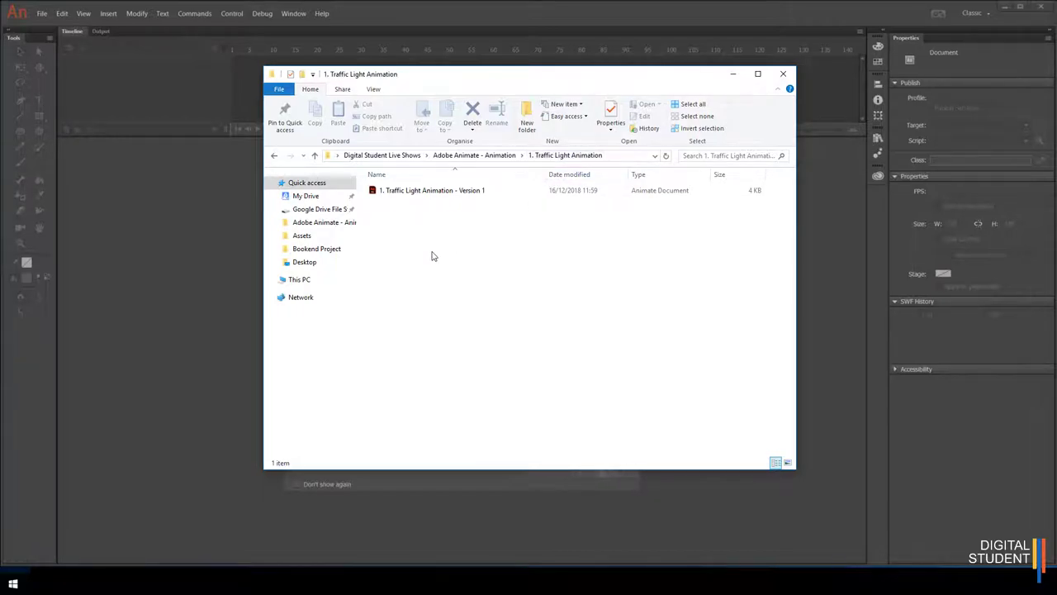
{"action": "left_click", "coordinate": [518, 17]}
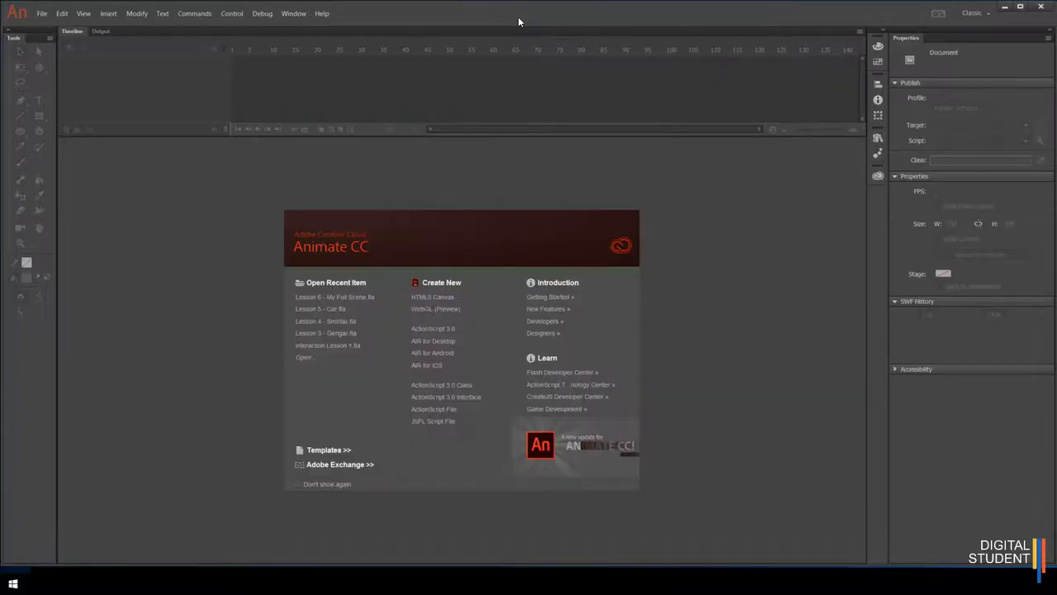
- Start a new HTML5 Canvas document with a blank 550 × 400 stage at 24 FPS
{"action": "left_click", "coordinate": [429, 298]}
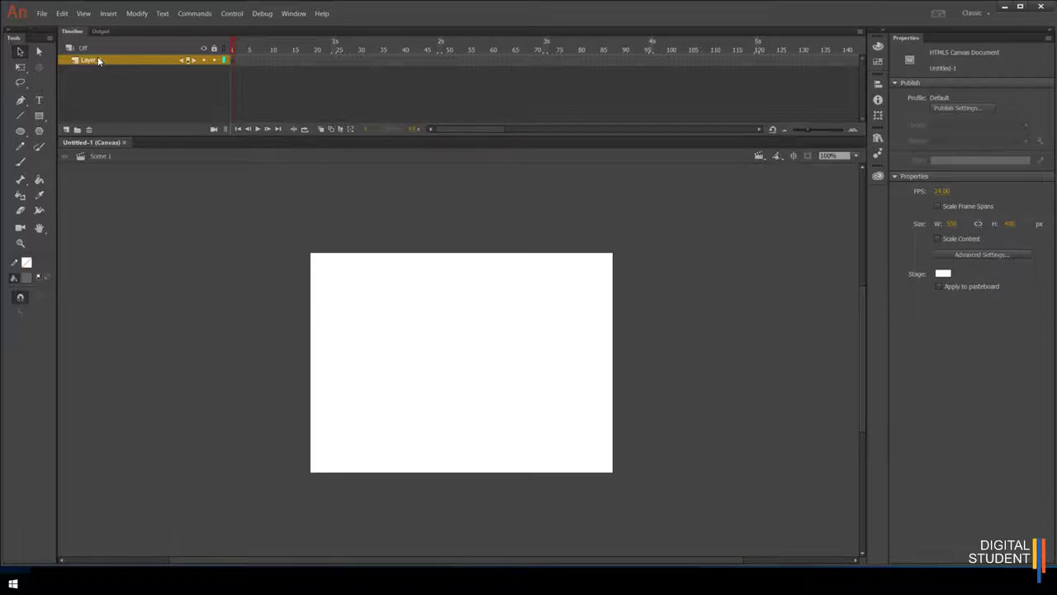
- Review the View menu's snapping options
{"action": "left_click", "coordinate": [81, 14]}
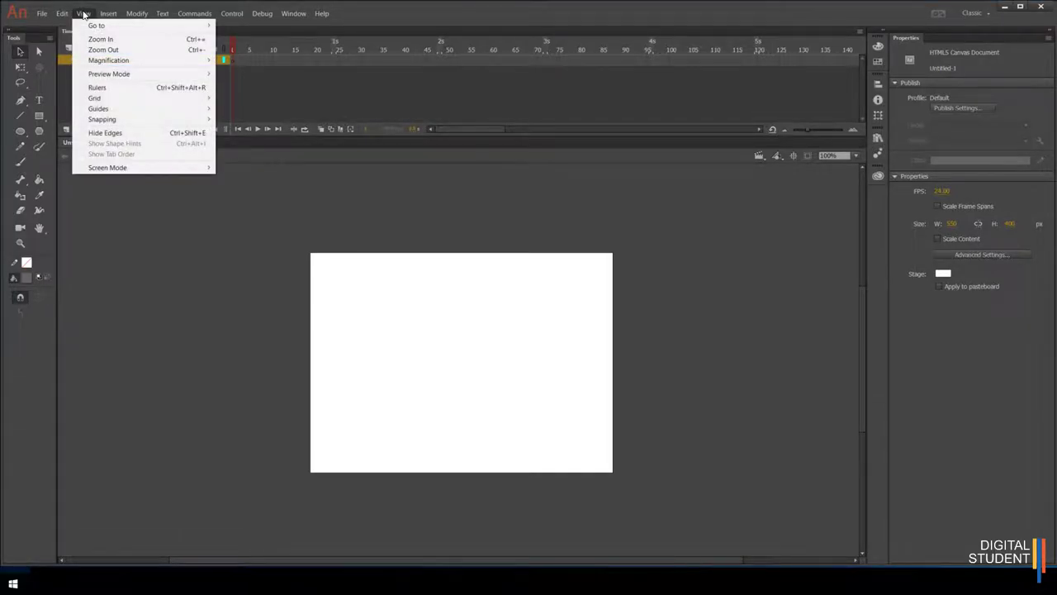
{"action": "left_click", "coordinate": [91, 14]}
{"action": "mouse_move", "coordinate": [112, 124]}
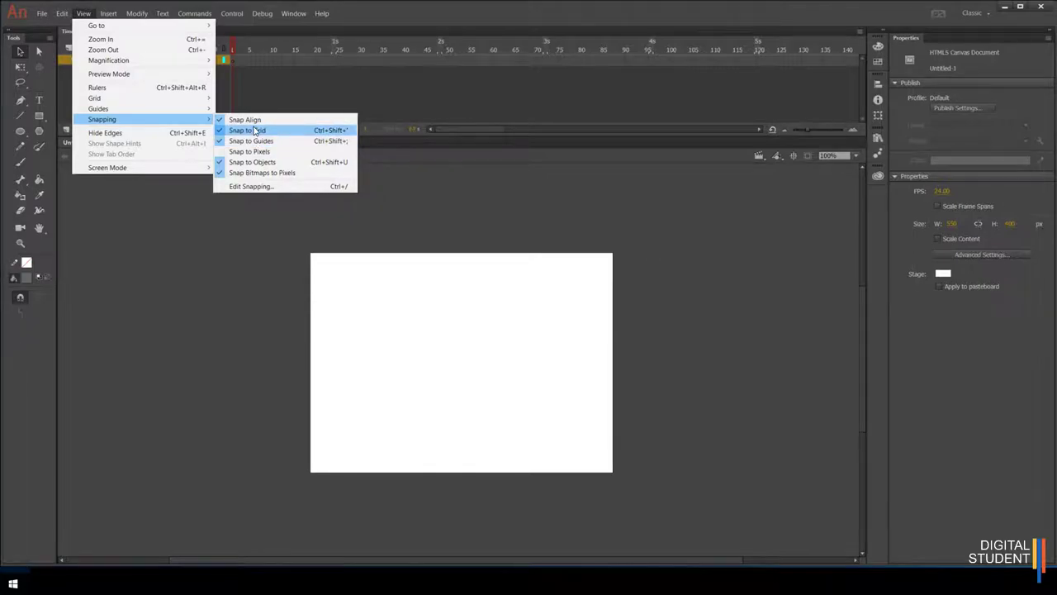
{"action": "left_click", "coordinate": [254, 263]}
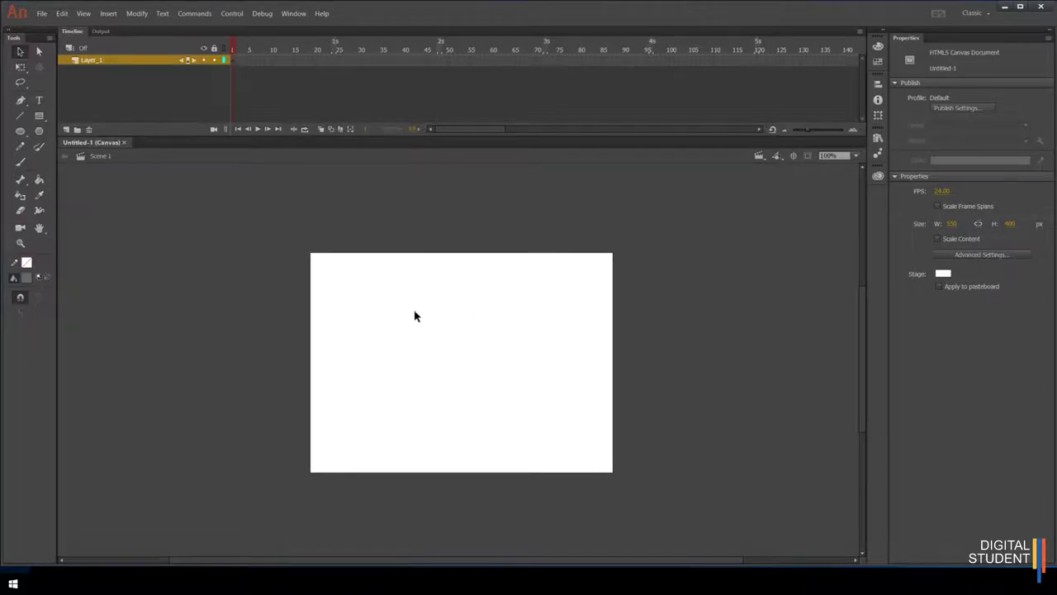
- Rename Layer_1 to 'Traffic Light Post'
{"action": "double_click", "coordinate": [104, 59]}
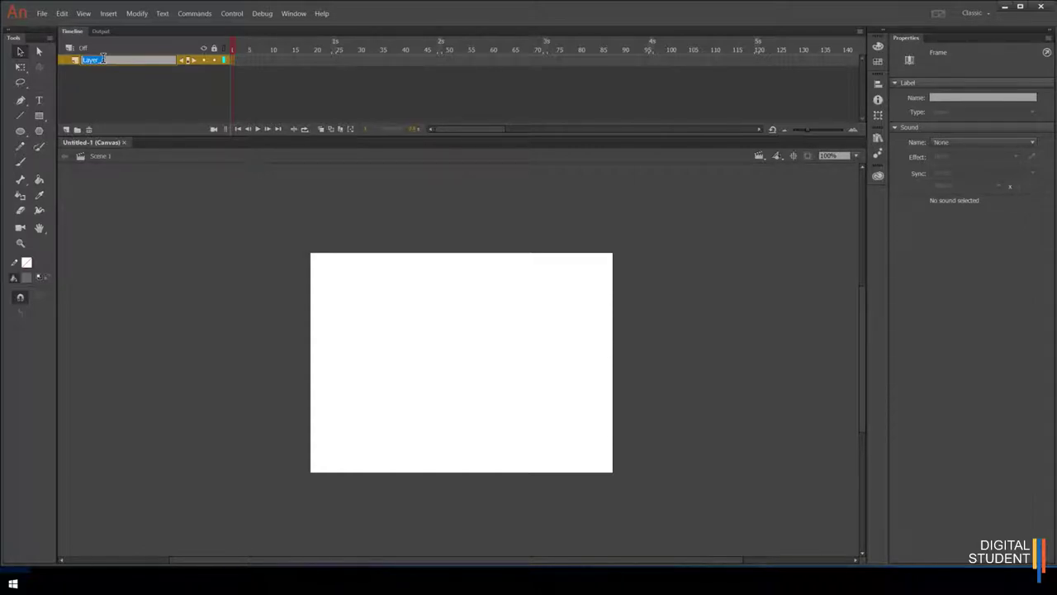
{"action": "type", "text": "Traffic Light Post"}
{"action": "left_click", "coordinate": [139, 79]}
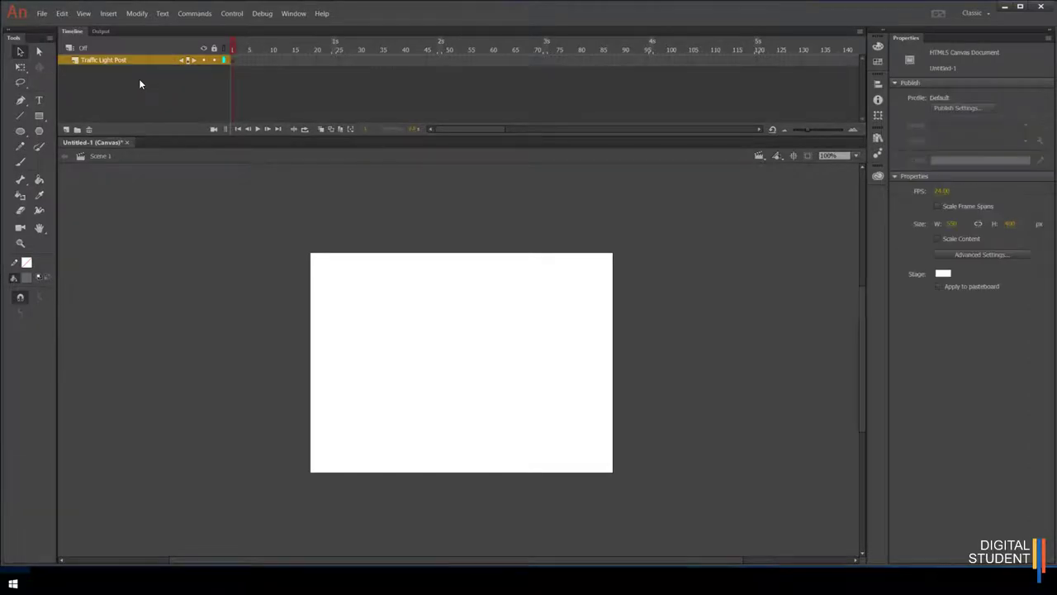
- Set the rectangle corner radius to 15 and draw a grey test rectangle
{"action": "left_click", "coordinate": [39, 117]}
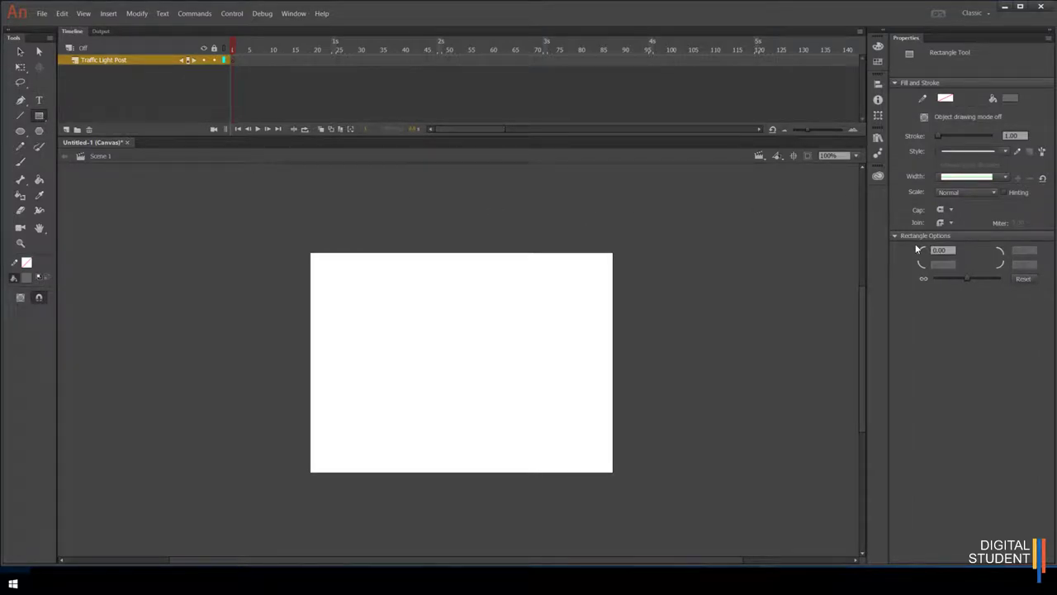
{"action": "left_click", "coordinate": [942, 249]}
{"action": "type", "text": "5"}
{"action": "key", "text": "Return"}
{"action": "mouse_move", "coordinate": [409, 302]}
{"action": "left_mouse_down"}
{"action": "mouse_move", "coordinate": [451, 385]}
{"action": "mouse_move", "coordinate": [443, 411]}
{"action": "mouse_move", "coordinate": [450, 380]}
{"action": "mouse_move", "coordinate": [450, 400]}
{"action": "left_mouse_up"}
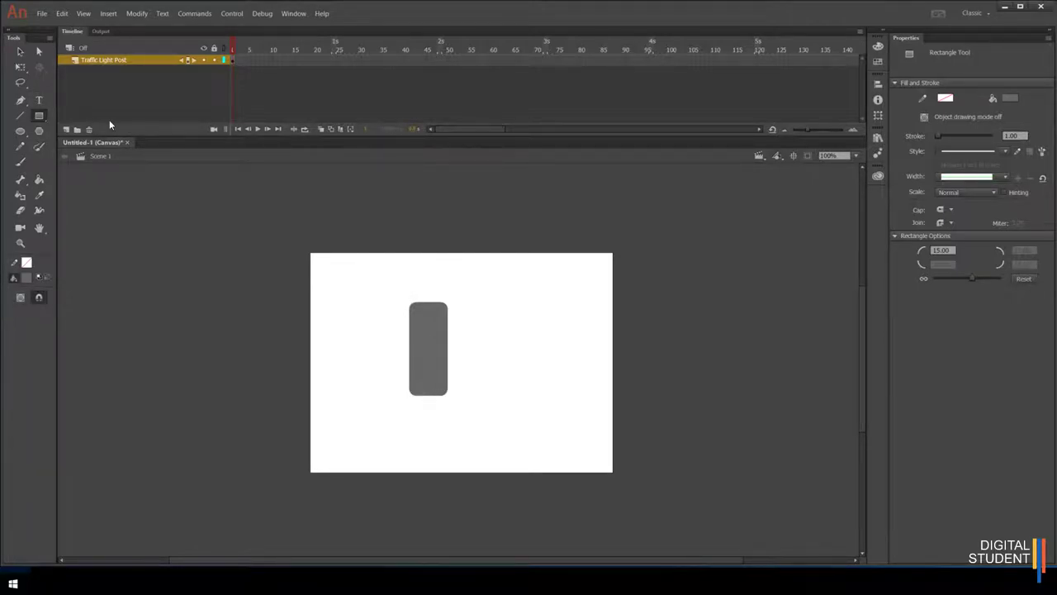
- Marquee-select the grey test rectangle and delete it
{"action": "left_click", "coordinate": [20, 52]}
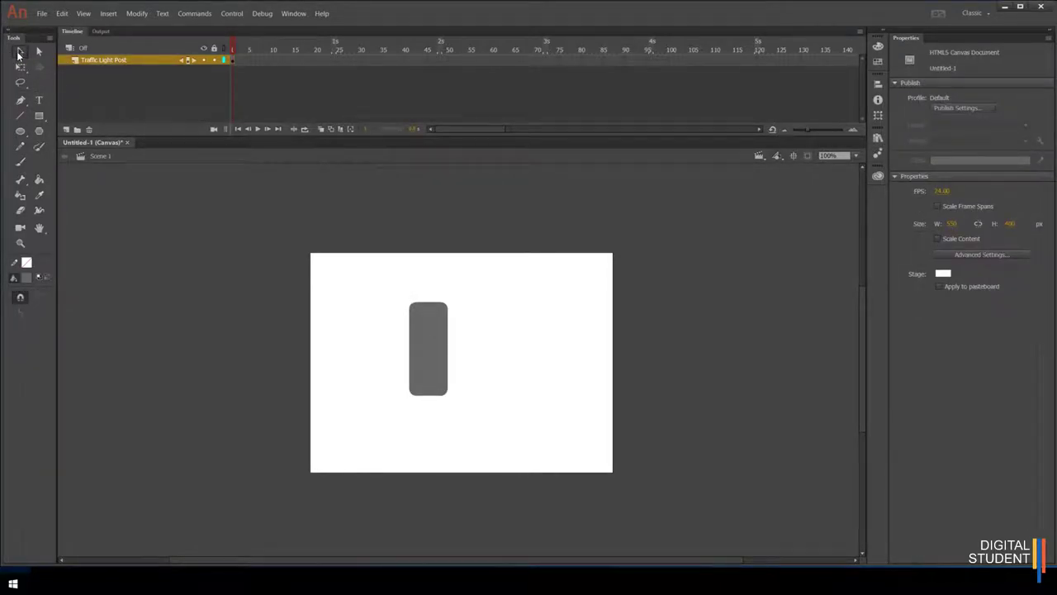
{"action": "left_click", "coordinate": [428, 330]}
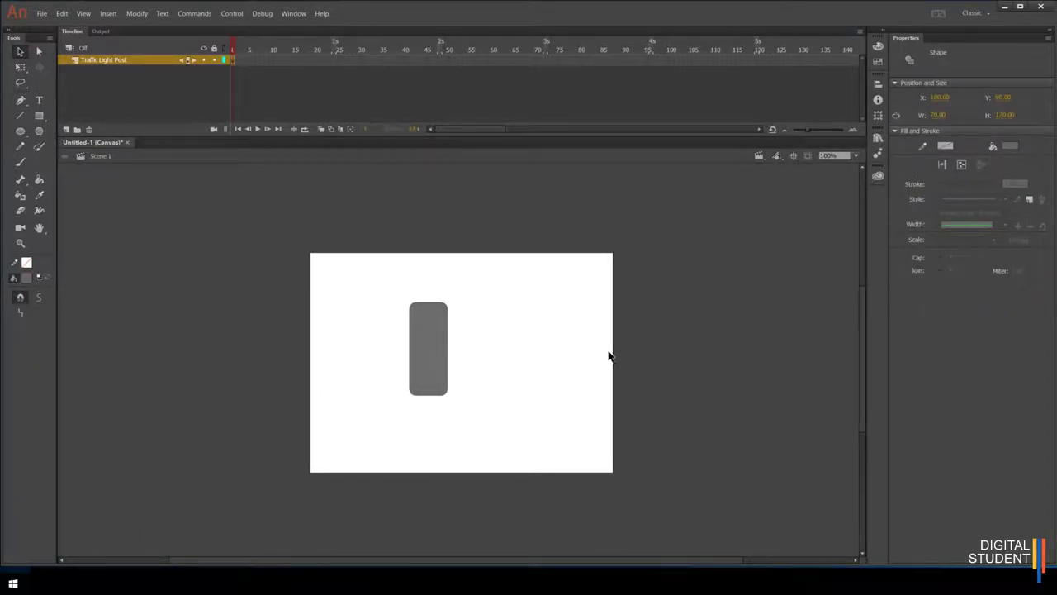
{"action": "left_click", "coordinate": [491, 378]}
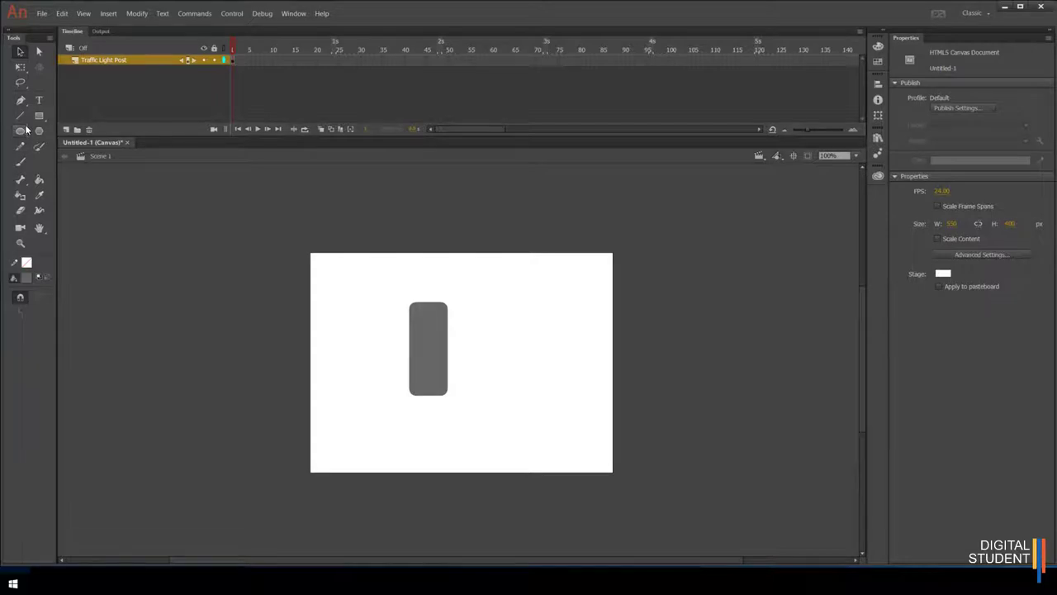
{"action": "left_click_drag", "start_coordinate": [362, 267], "coordinate": [484, 452]}
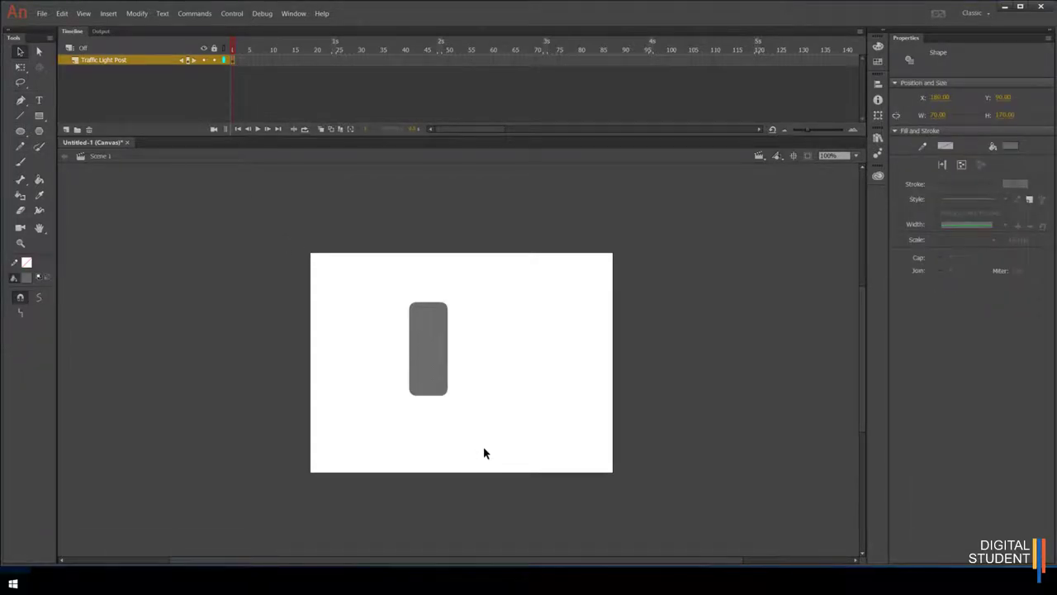
{"action": "key", "text": "Delete"}
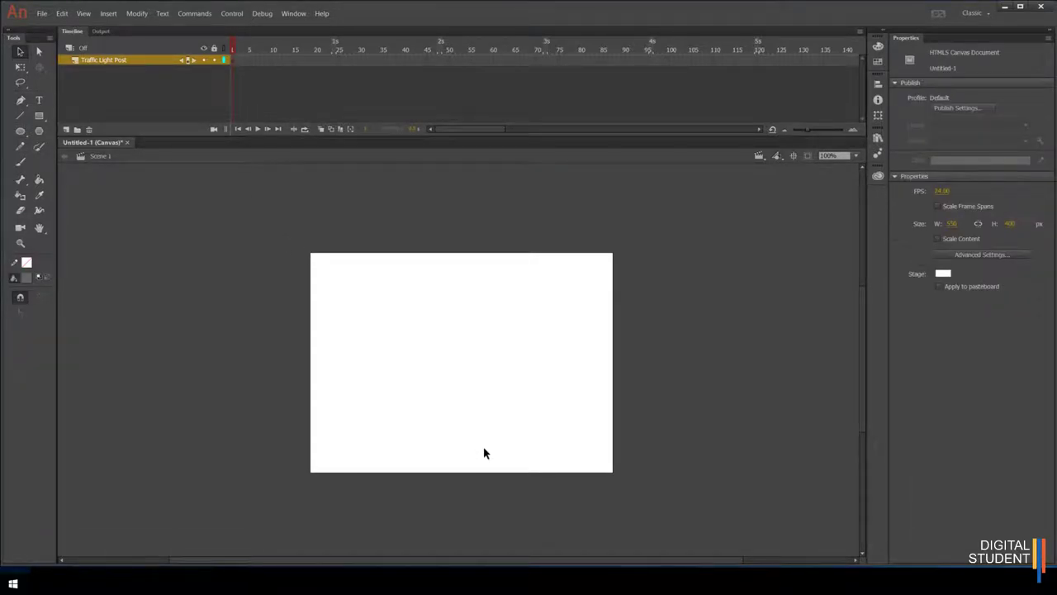
- Draw a rounded rectangle with a blue outline and dark grey fill
{"action": "left_click", "coordinate": [35, 117]}
{"action": "left_click", "coordinate": [946, 96]}
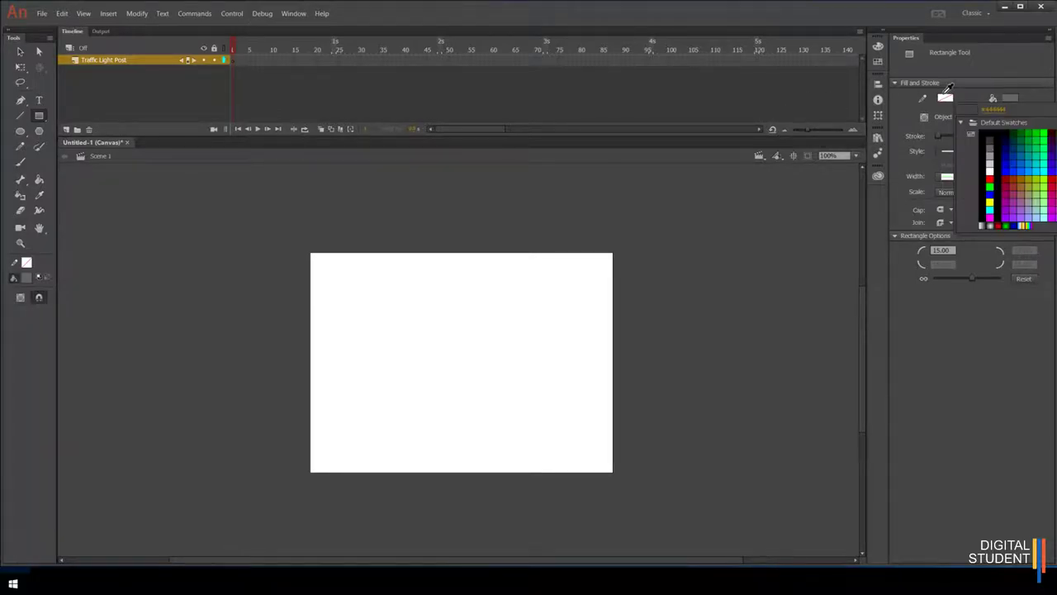
{"action": "left_click", "coordinate": [991, 194]}
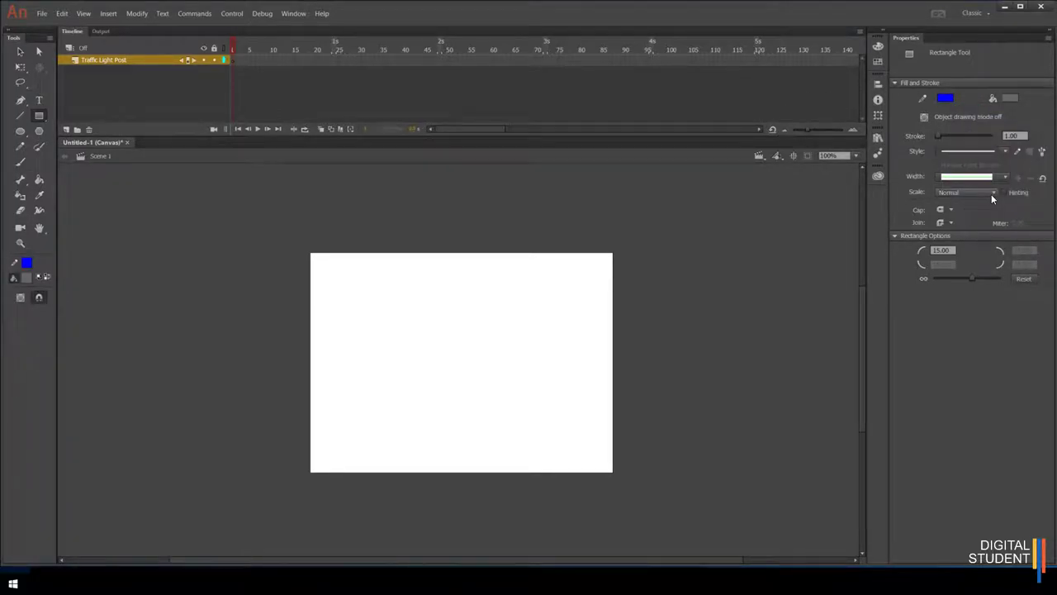
{"action": "left_click", "coordinate": [1004, 98]}
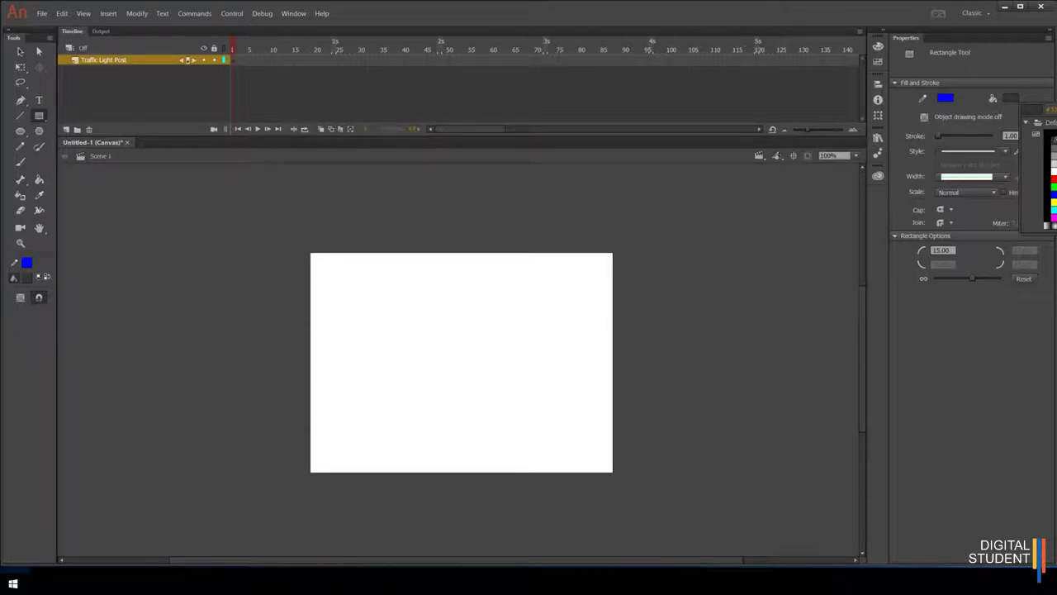
{"action": "left_click", "coordinate": [1052, 142]}
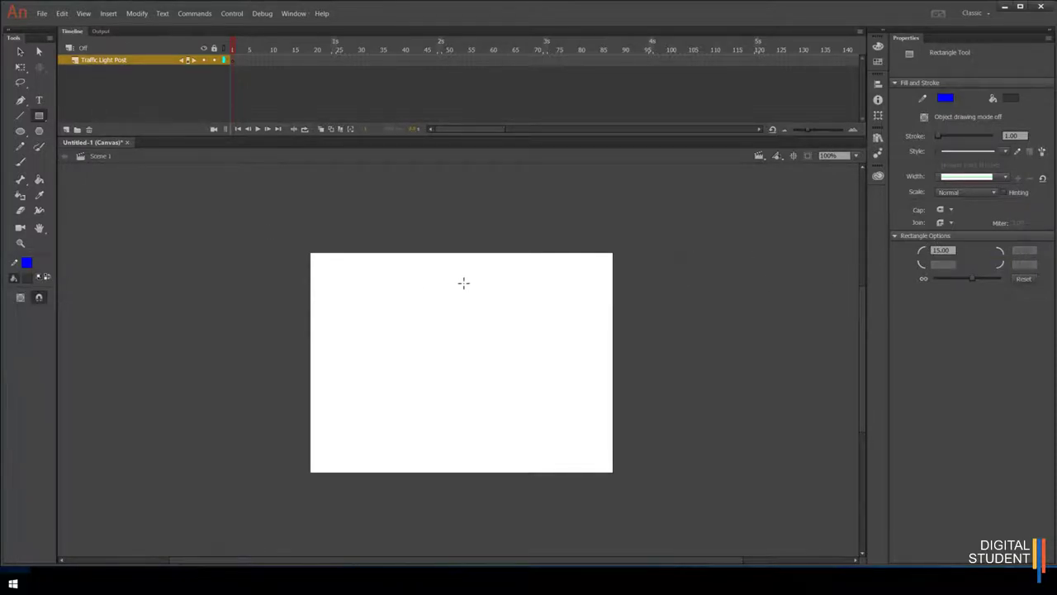
{"action": "left_click_drag", "start_coordinate": [403, 302], "coordinate": [446, 406]}
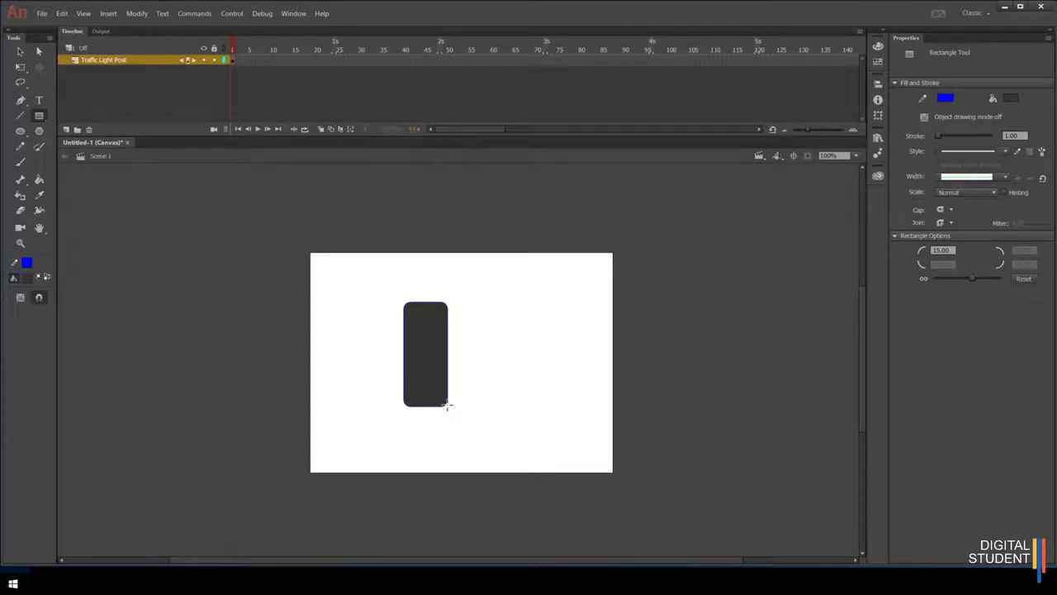
- Move the whole rectangle, fill and outline together, toward the stage centre at X 250, Y 90
{"action": "left_click", "coordinate": [18, 52]}
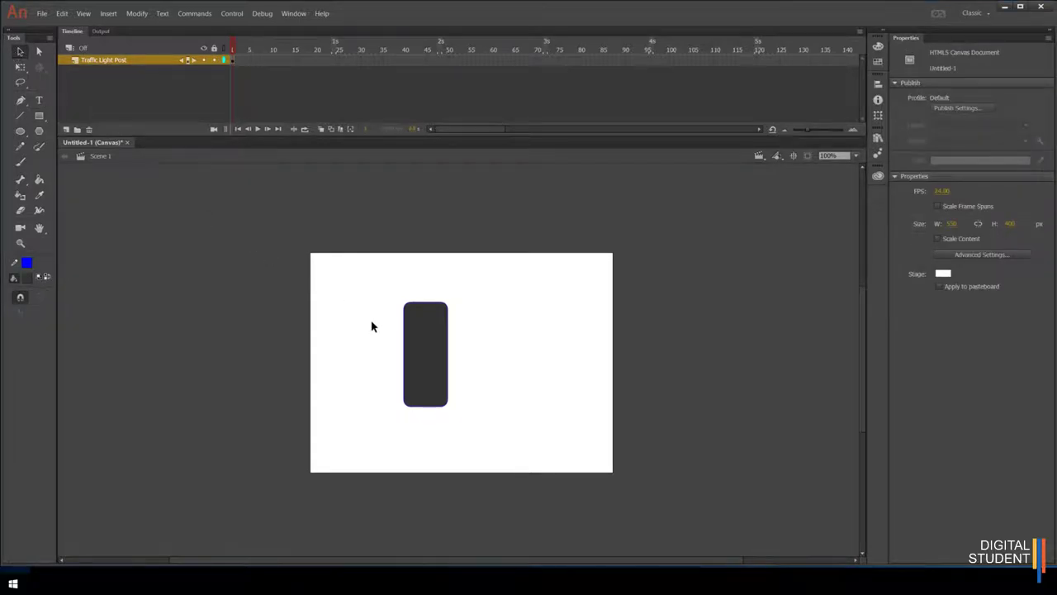
{"action": "left_click_drag", "start_coordinate": [434, 351], "coordinate": [517, 365]}
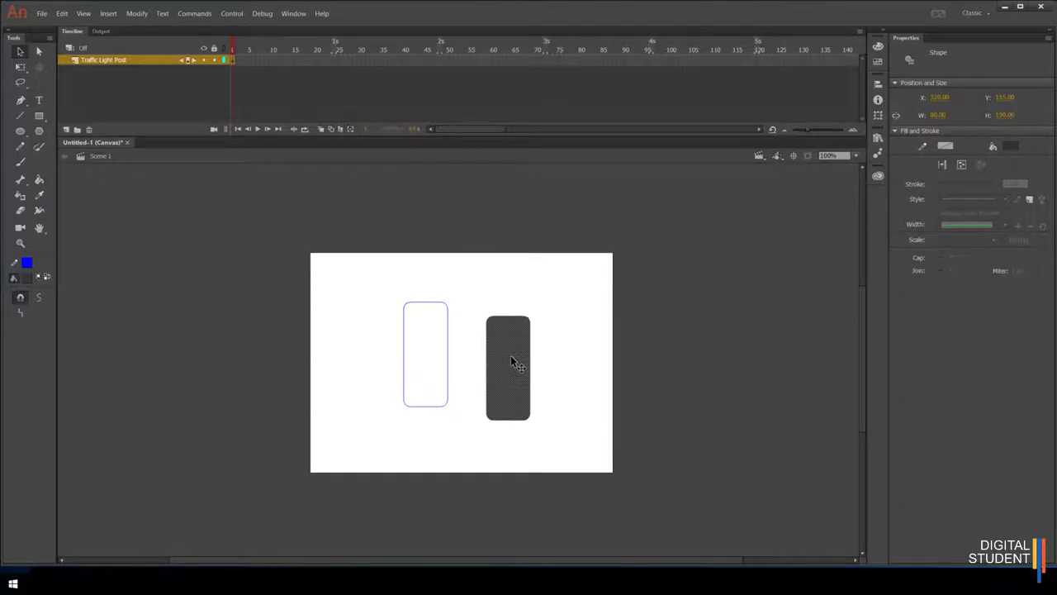
{"action": "key", "text": "ctrl+z"}
{"action": "key", "text": "ctrl+z"}
{"action": "mouse_move", "coordinate": [354, 279]}
{"action": "left_mouse_down"}
{"action": "mouse_move", "coordinate": [448, 415]}
{"action": "mouse_move", "coordinate": [465, 409]}
{"action": "left_mouse_up"}
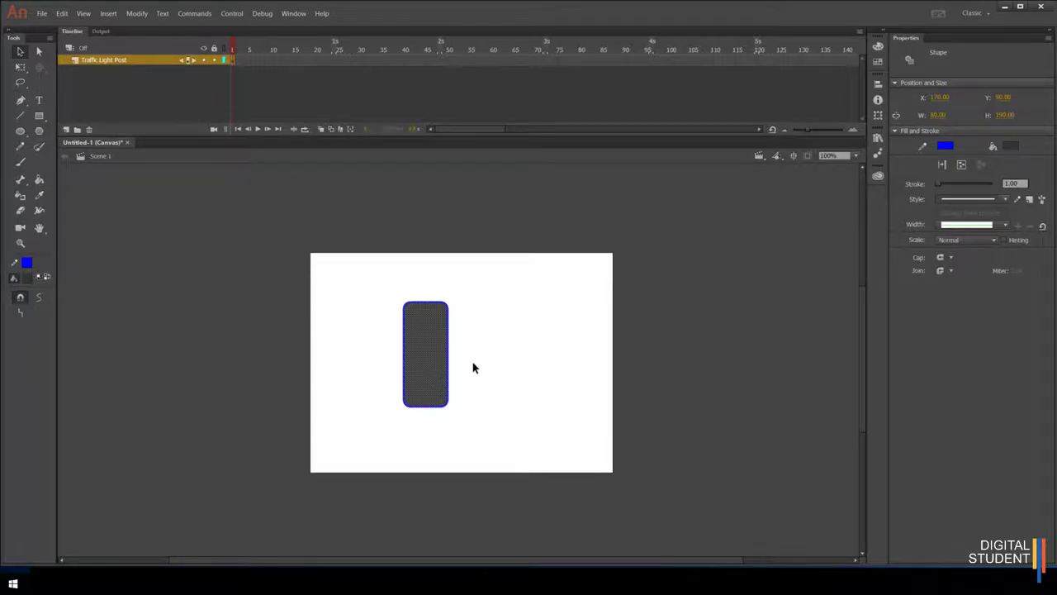
{"action": "left_click", "coordinate": [477, 365]}
{"action": "left_click", "coordinate": [425, 357]}
{"action": "left_click", "coordinate": [414, 304]}
{"action": "left_click_drag", "start_coordinate": [420, 376], "coordinate": [472, 443]}
{"action": "left_click_drag", "start_coordinate": [427, 357], "coordinate": [467, 351]}
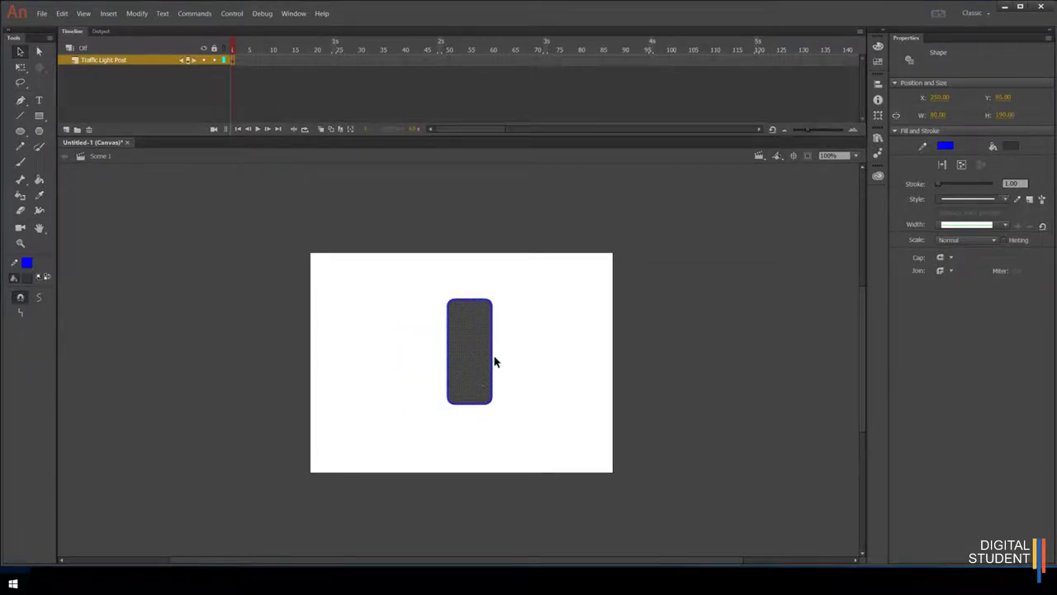
{"action": "left_click", "coordinate": [516, 361]}
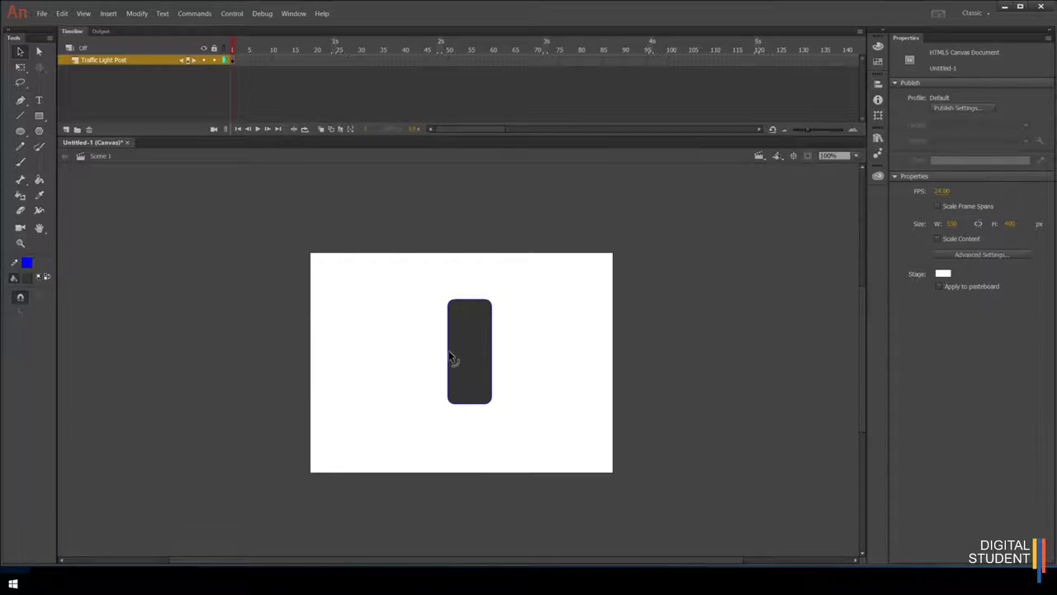
- Set rectangles to corner radius 0, no outline and a light grey fill
{"action": "left_click", "coordinate": [38, 116]}
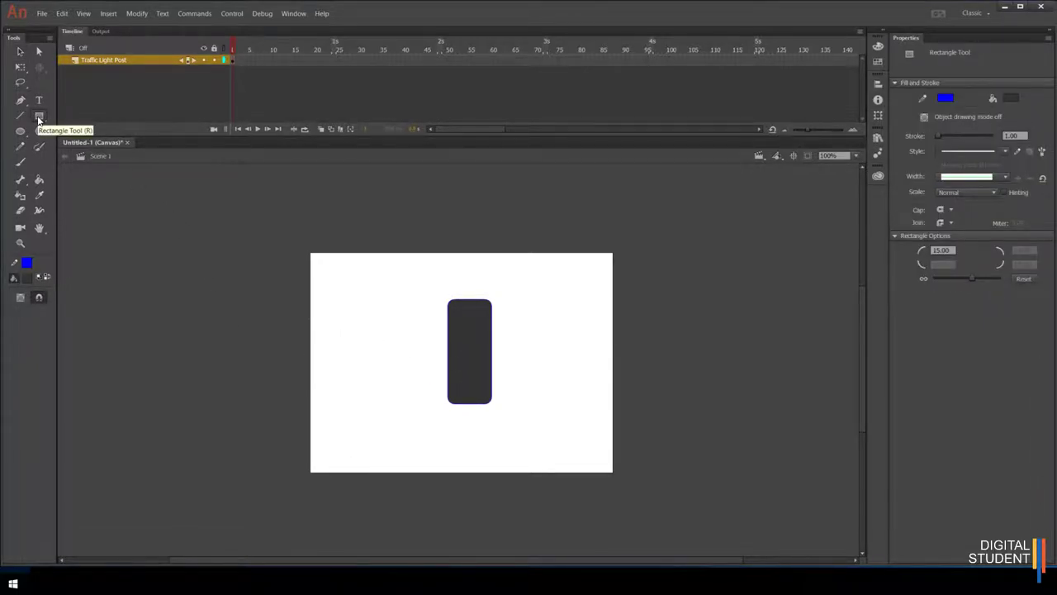
{"action": "double_click", "coordinate": [943, 249]}
{"action": "type", "text": "0"}
{"action": "key", "text": "Return"}
{"action": "left_click", "coordinate": [945, 99]}
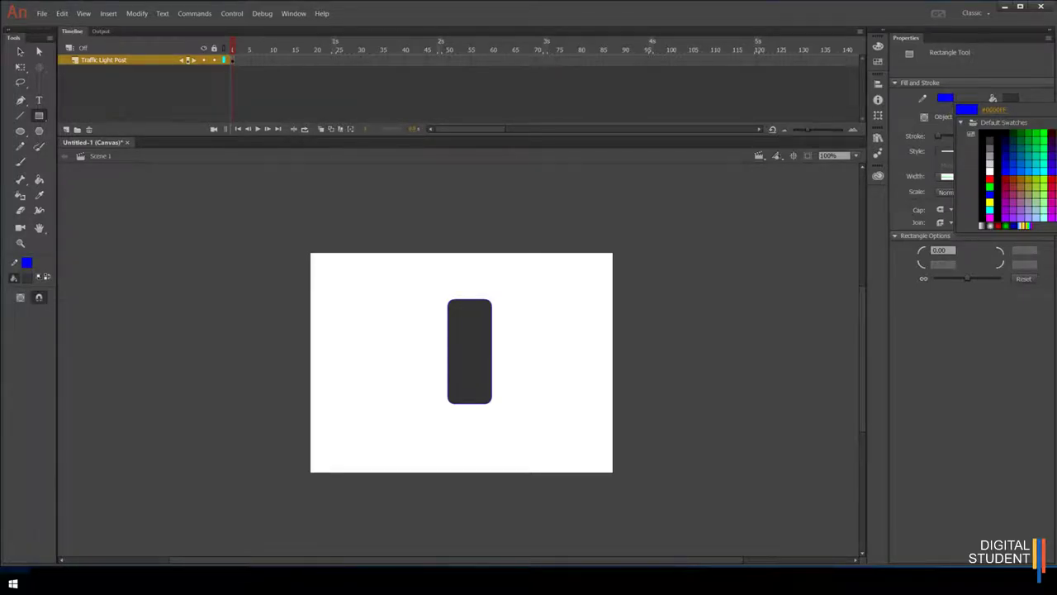
{"action": "left_click", "coordinate": [1043, 109]}
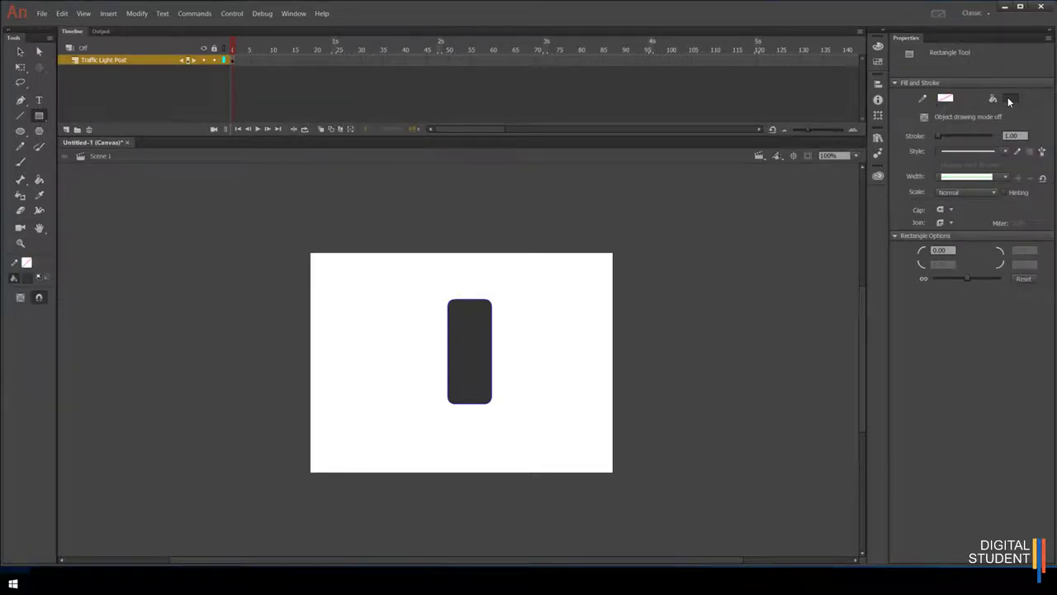
{"action": "left_click", "coordinate": [1008, 97]}
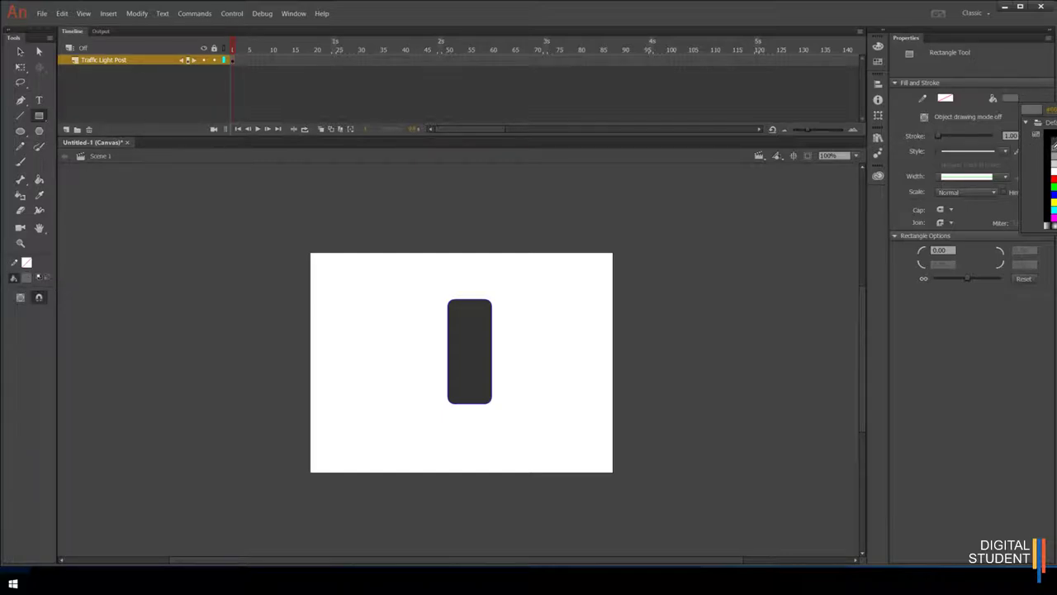
{"action": "left_click", "coordinate": [1050, 165]}
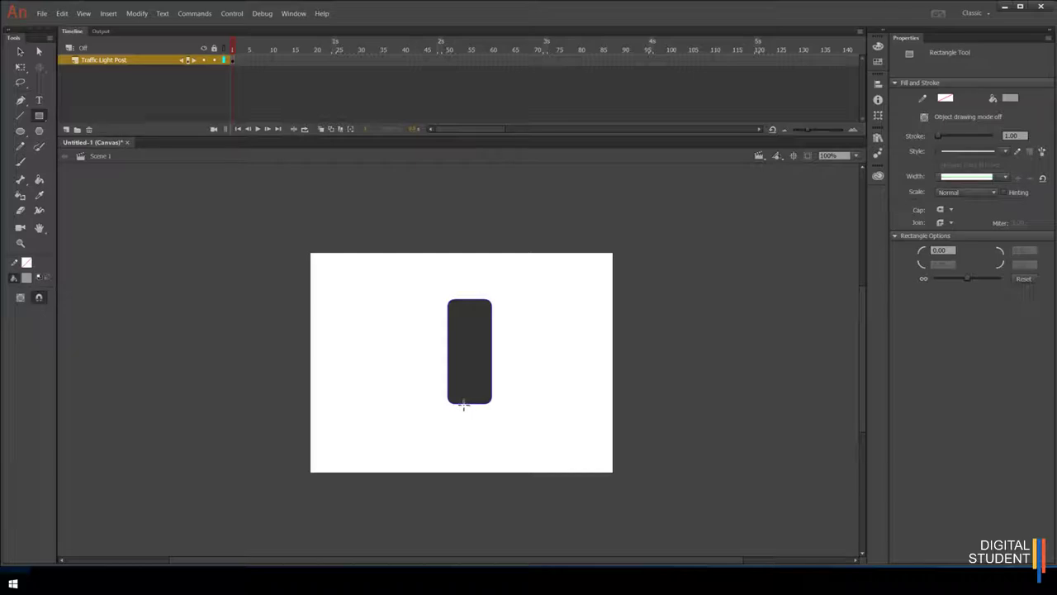
- Draw a thin 10 × 105 grey pole under the dark box and nudge it right to centre
{"action": "left_click_drag", "start_coordinate": [463, 403], "coordinate": [469, 461]}
{"action": "left_click", "coordinate": [20, 51]}
{"action": "left_click", "coordinate": [468, 426]}
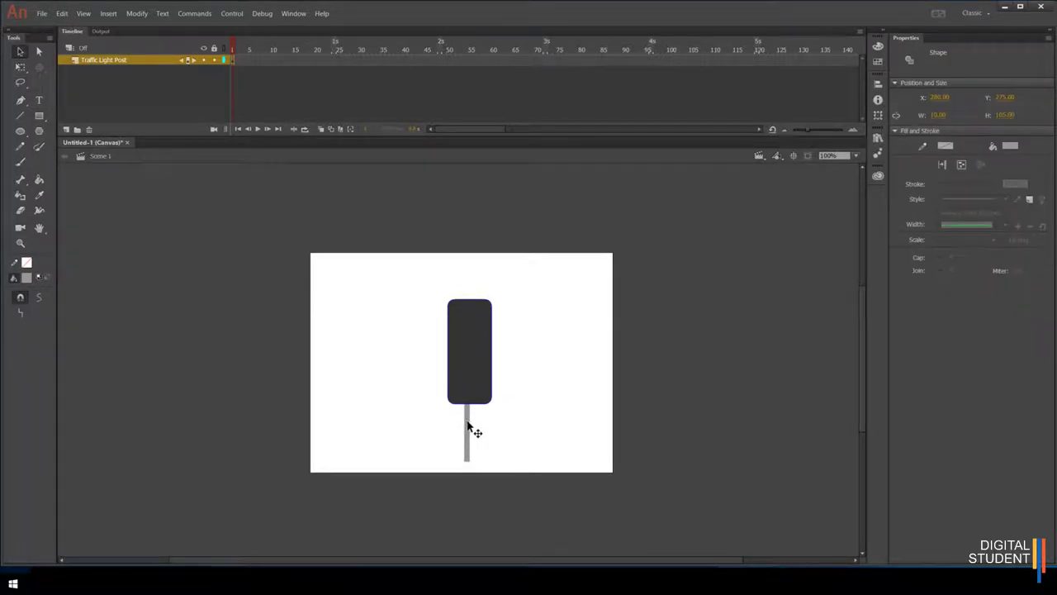
{"action": "key", "text": "Right"}
{"action": "key", "text": "Right"}
{"action": "key", "text": "Right"}
{"action": "left_click", "coordinate": [374, 225]}
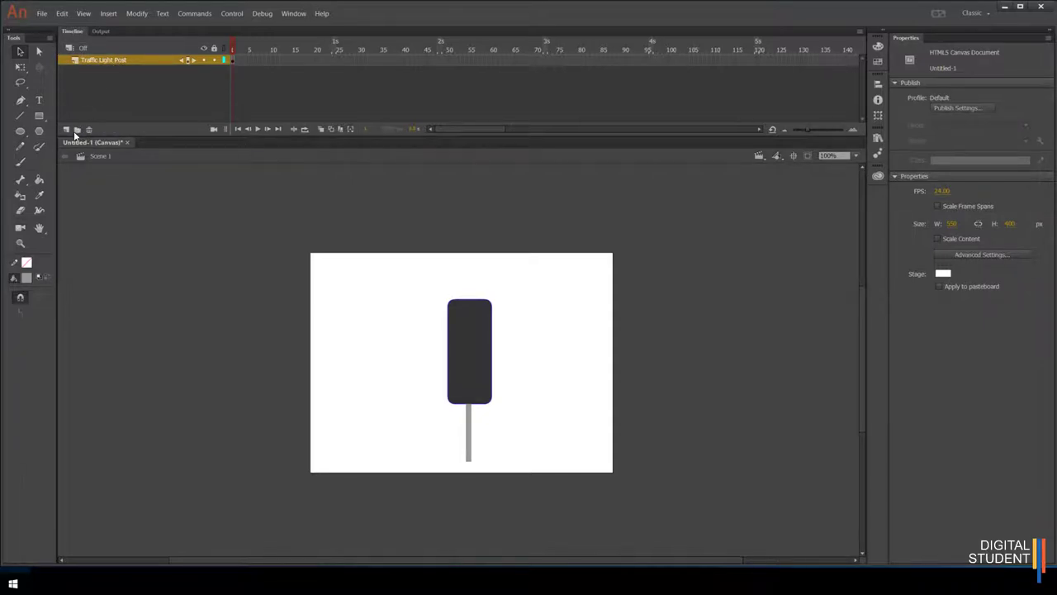
- Lock the Traffic Light Post layer and add a new layer above it
{"action": "left_click", "coordinate": [223, 60]}
{"action": "left_click", "coordinate": [214, 61]}
{"action": "left_click", "coordinate": [66, 128]}
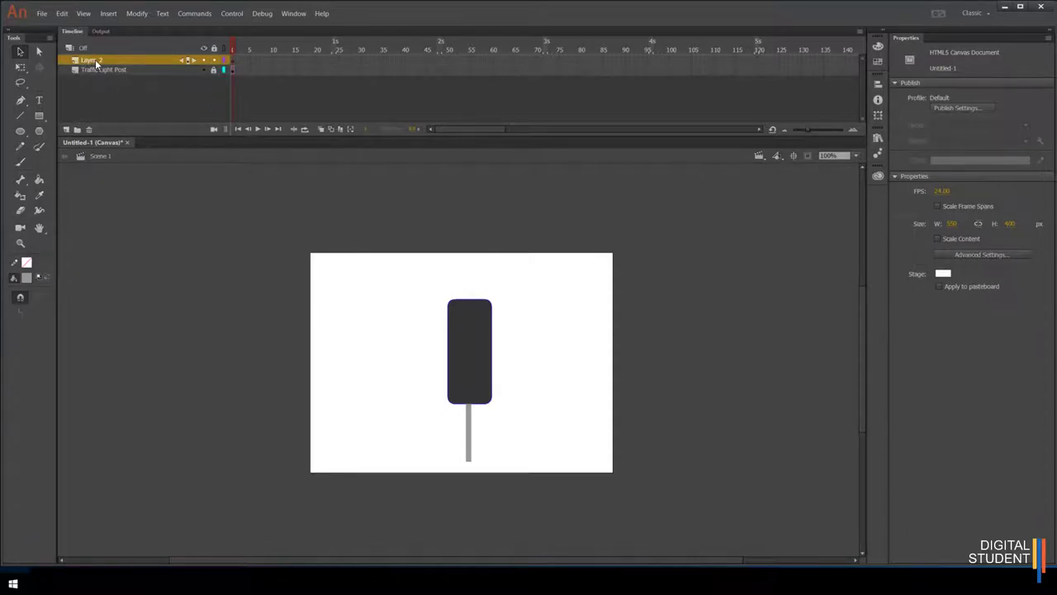
{"action": "left_click_drag", "start_coordinate": [102, 60], "coordinate": [92, 82]}
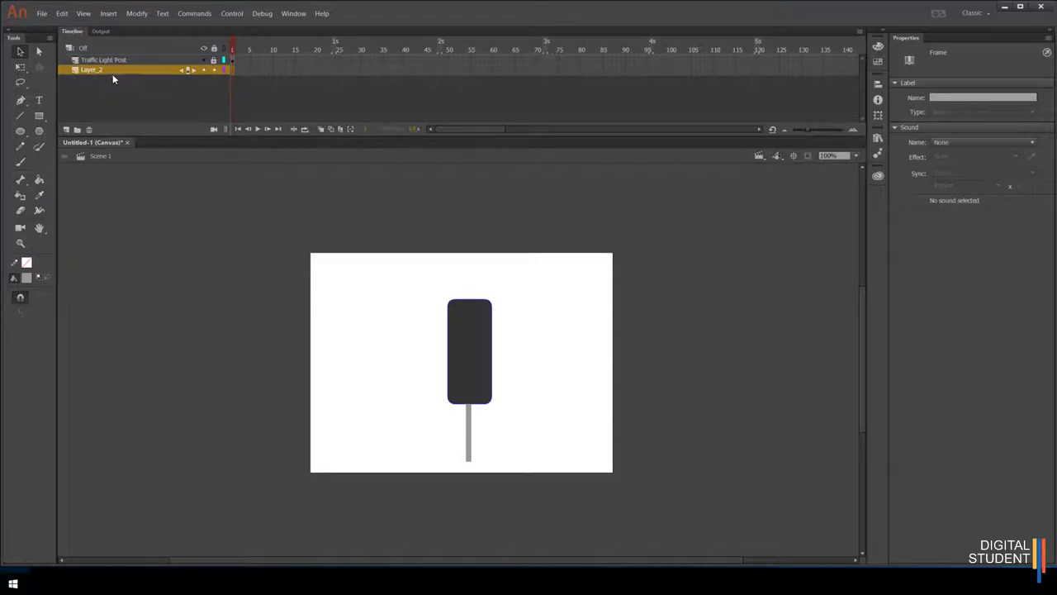
{"action": "left_click_drag", "start_coordinate": [113, 70], "coordinate": [97, 61]}
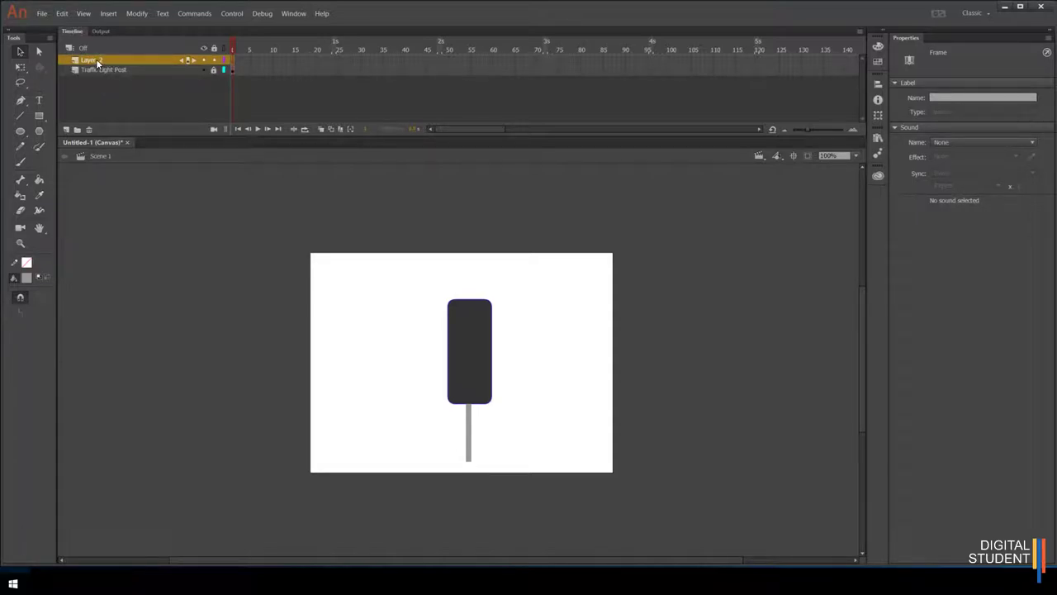
- Rename the new layer to 'Traffic Lights'
{"action": "double_click", "coordinate": [97, 60]}
{"action": "type", "text": "T"}
{"action": "left_click", "coordinate": [97, 101]}
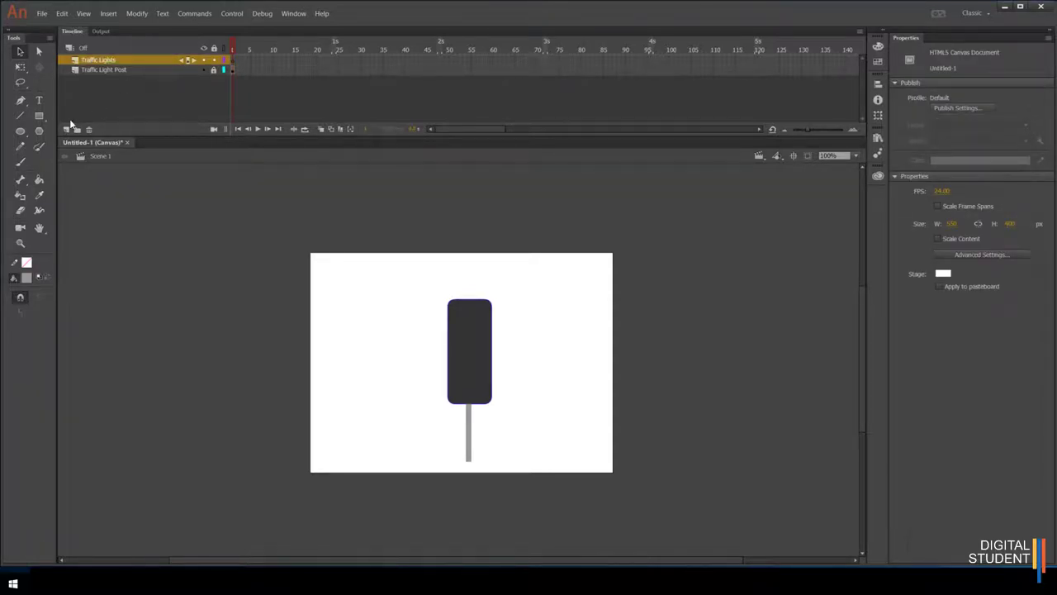
{"action": "left_click", "coordinate": [20, 132]}
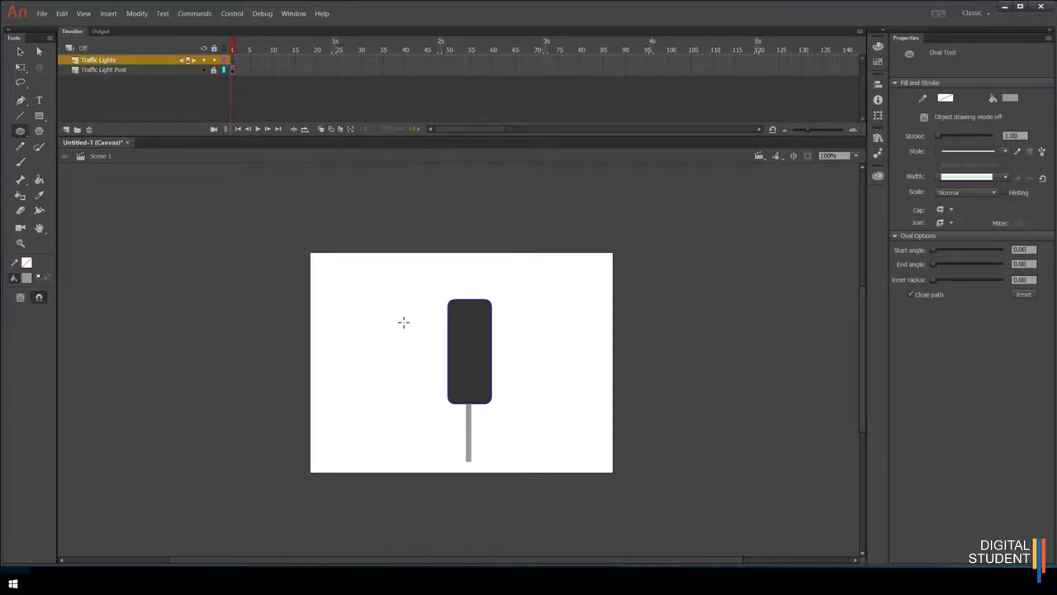
- Draw a 40 × 40 grey circle and move it into the top of the dark box
{"action": "left_click_drag", "start_coordinate": [394, 312], "coordinate": [405, 333]}
{"action": "left_click", "coordinate": [20, 52]}
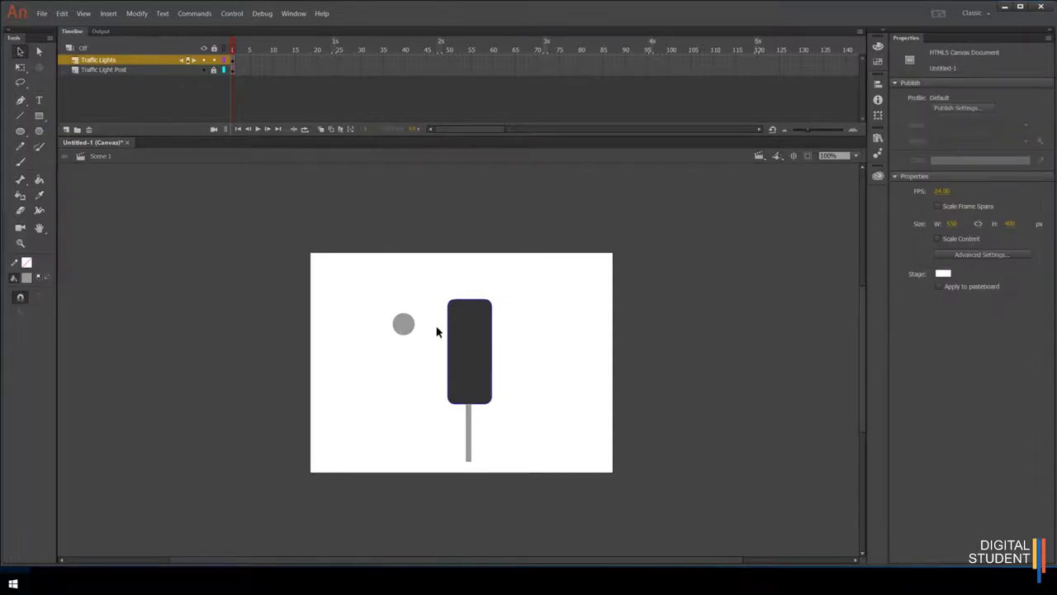
{"action": "left_click", "coordinate": [404, 324]}
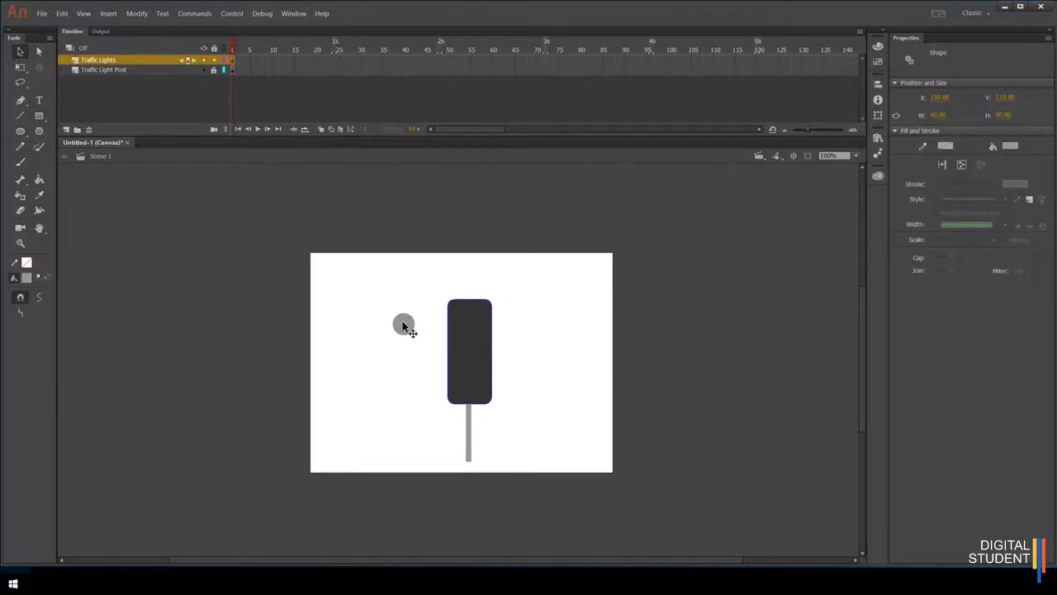
{"action": "left_click_drag", "start_coordinate": [403, 325], "coordinate": [468, 328]}
- Paste two copies of the circle and stack them below the first one
{"action": "left_click", "coordinate": [471, 342]}
{"action": "left_click", "coordinate": [473, 328]}
{"action": "key", "text": "ctrl+v"}
{"action": "left_click_drag", "start_coordinate": [463, 367], "coordinate": [469, 352]}
{"action": "key", "text": "ctrl+v"}
{"action": "left_click_drag", "start_coordinate": [468, 363], "coordinate": [470, 380]}
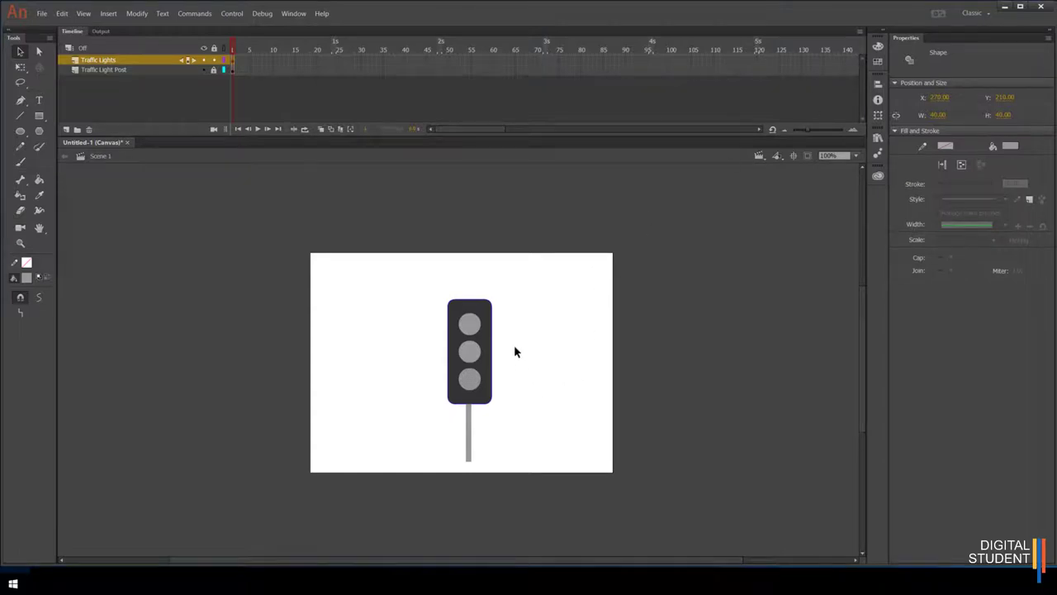
{"action": "left_click", "coordinate": [424, 341]}
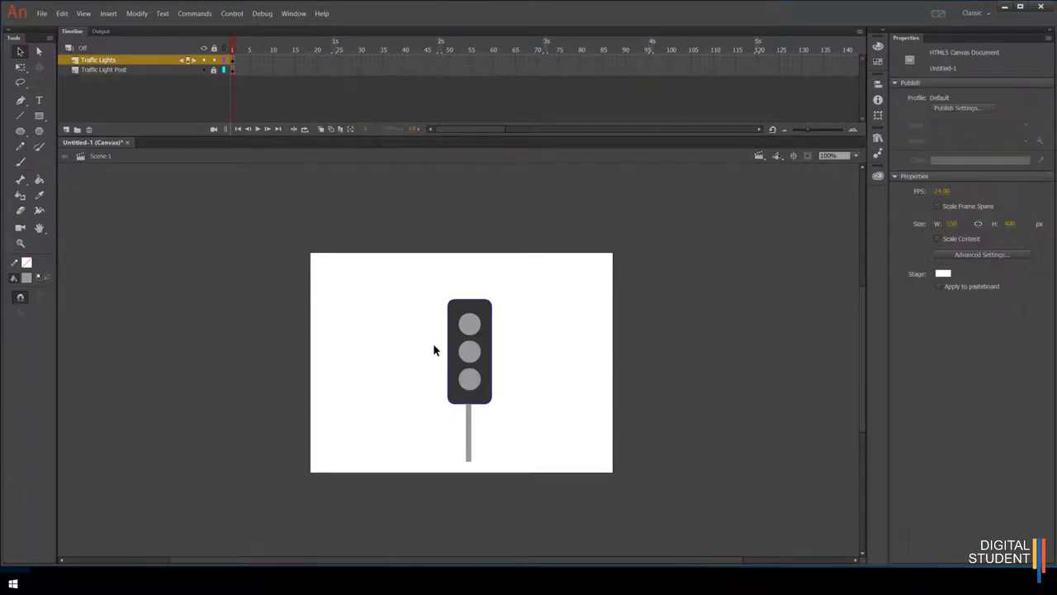
{"action": "left_click", "coordinate": [469, 326]}
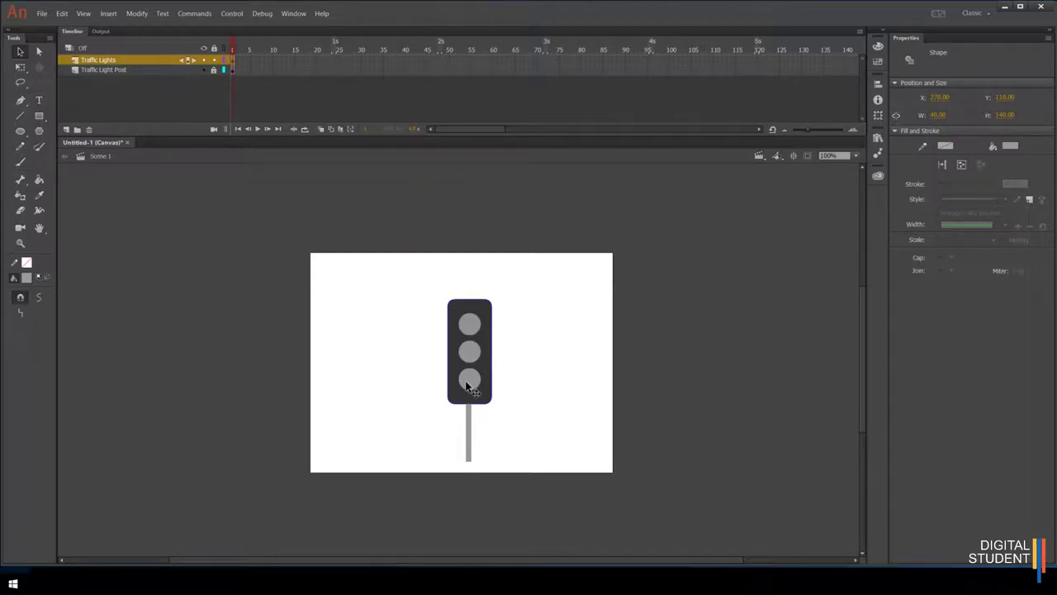
- Align the three circles on their horizontal centres and distribute them evenly by vertical centre
{"action": "left_click", "coordinate": [878, 86]}
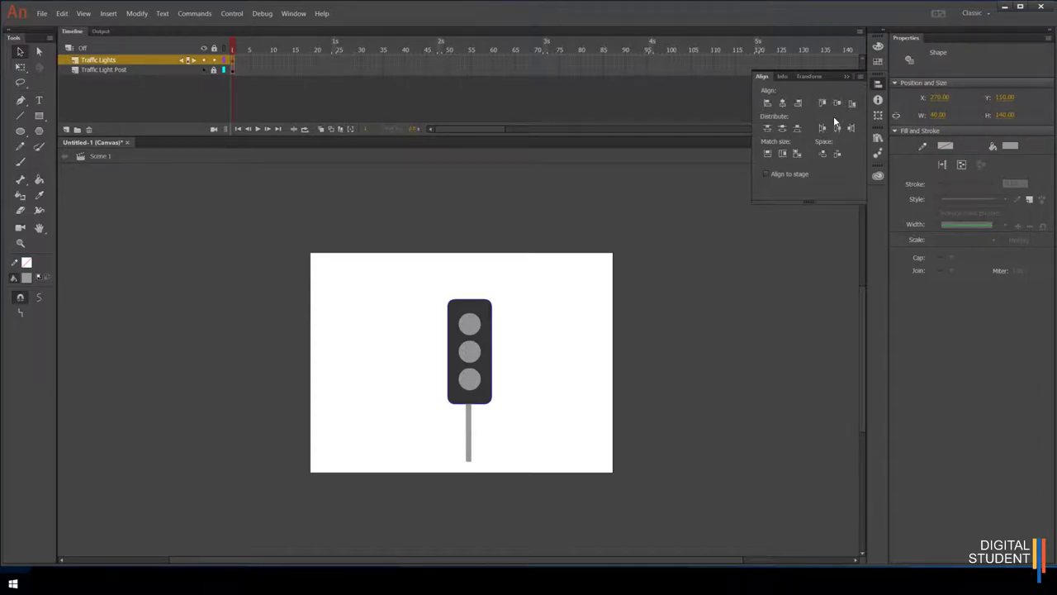
{"action": "left_click", "coordinate": [782, 104]}
{"action": "left_click", "coordinate": [781, 129]}
{"action": "left_click", "coordinate": [518, 369]}
{"action": "left_click", "coordinate": [470, 323]}
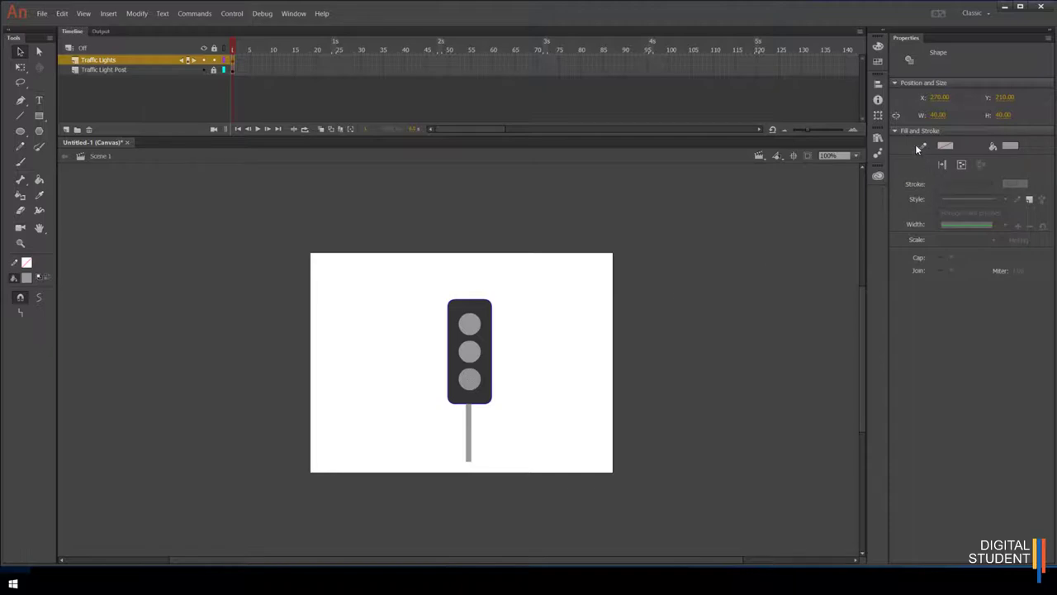
{"action": "left_click", "coordinate": [878, 85]}
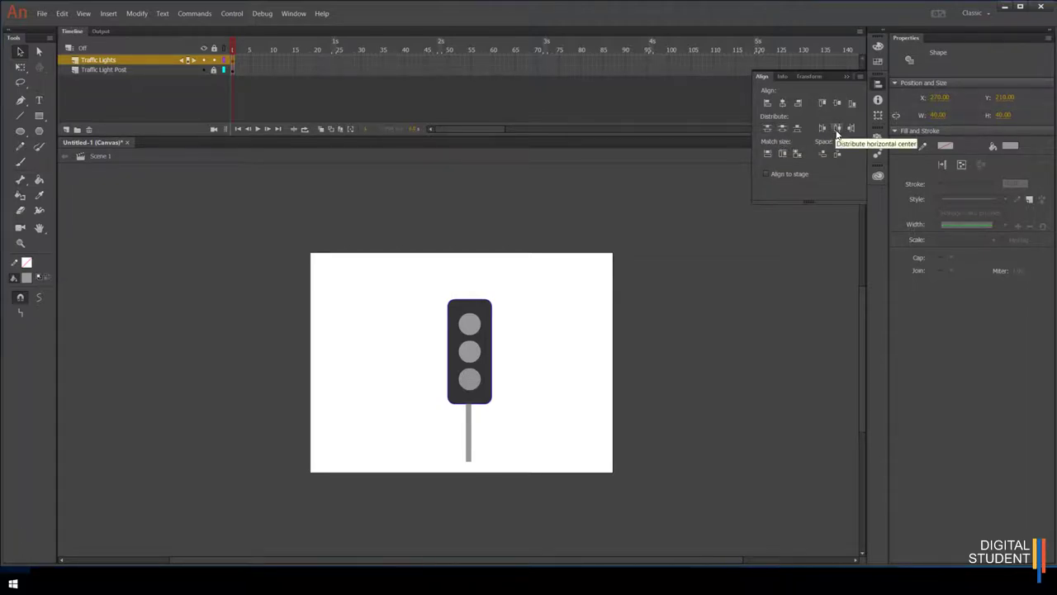
{"action": "left_click", "coordinate": [801, 250]}
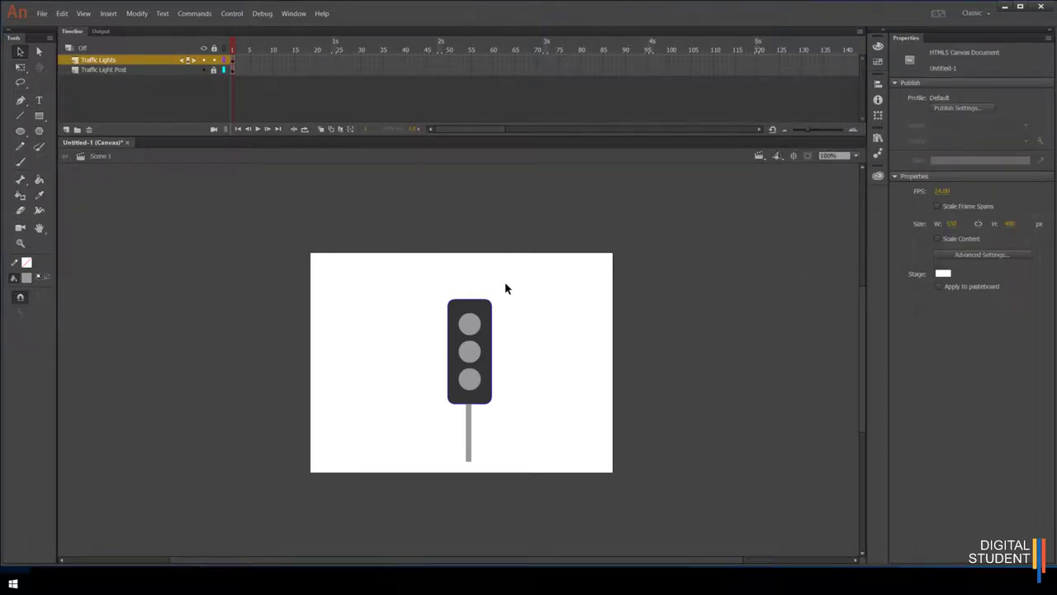
- Lock the Traffic Lights and Traffic Light Post layers, then select frame 5 on the post layer
{"action": "left_click", "coordinate": [136, 58]}
{"action": "left_click", "coordinate": [140, 69]}
{"action": "left_click", "coordinate": [140, 56]}
{"action": "left_click", "coordinate": [213, 61]}
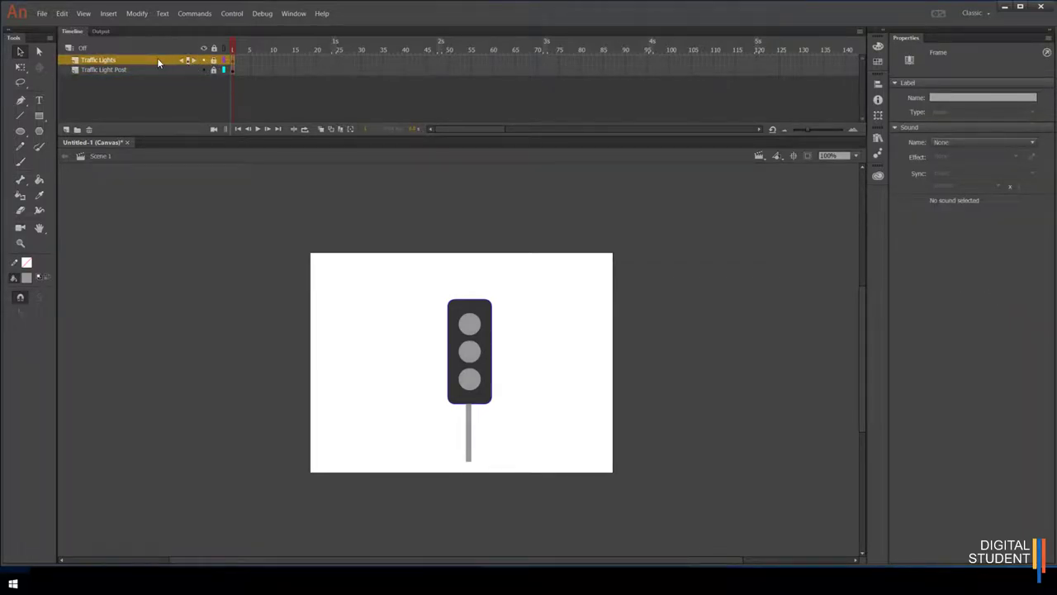
{"action": "left_click", "coordinate": [213, 68]}
{"action": "left_click", "coordinate": [252, 71]}
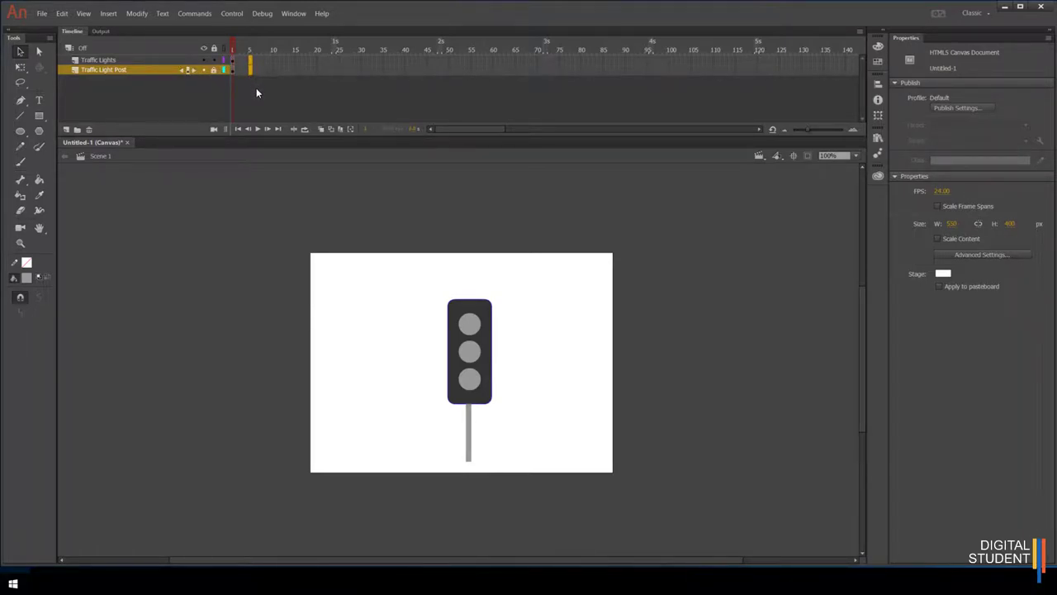
- Insert keyframes at frame 5 on the Traffic Lights and Traffic Light Post layers
{"action": "left_click", "coordinate": [251, 61]}
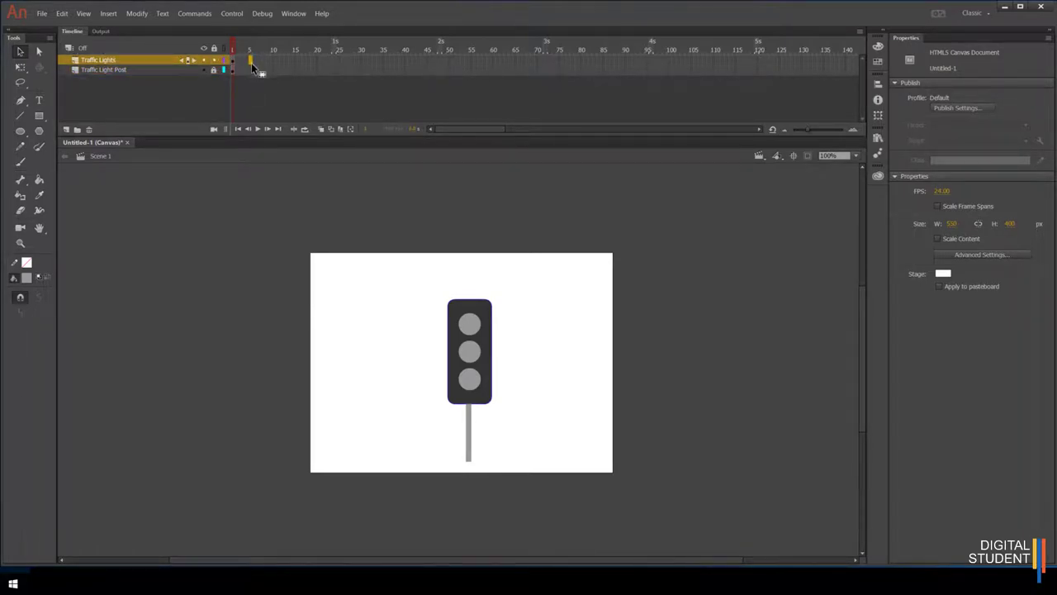
{"action": "right_click", "coordinate": [251, 60]}
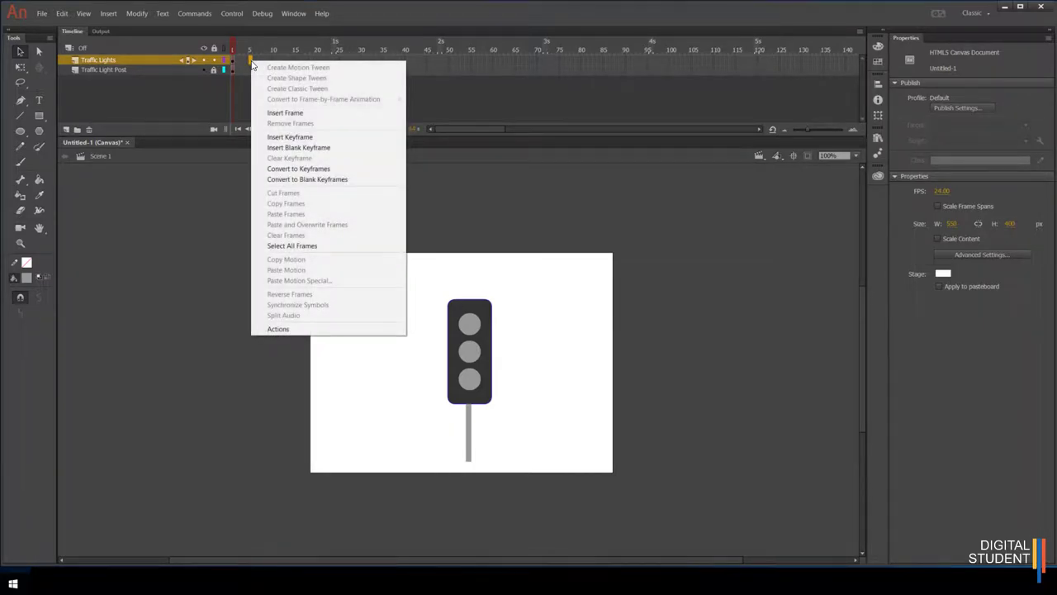
{"action": "left_click", "coordinate": [285, 137]}
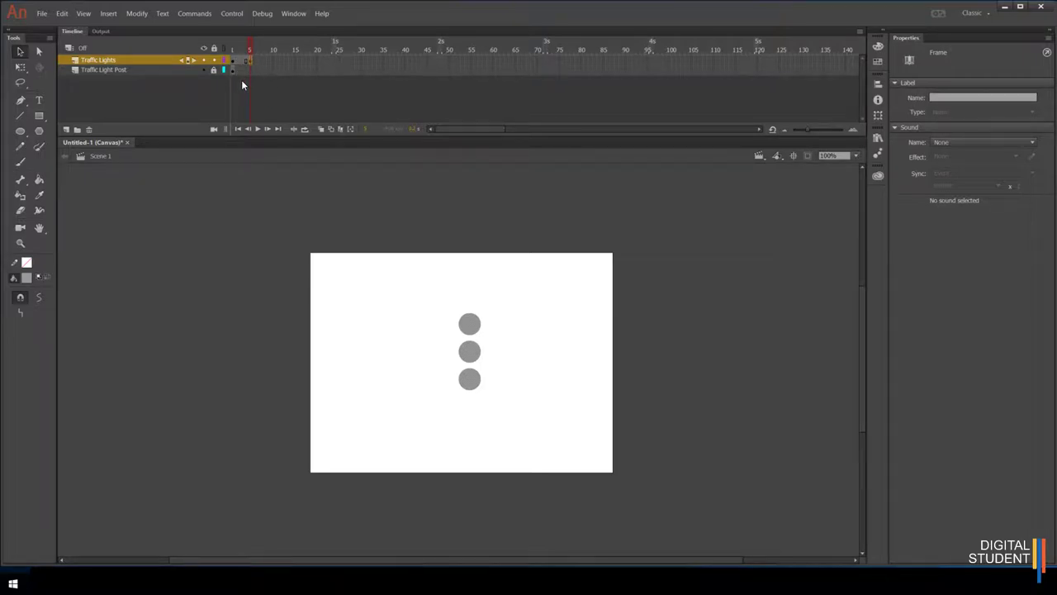
{"action": "key", "text": "shift+comma"}
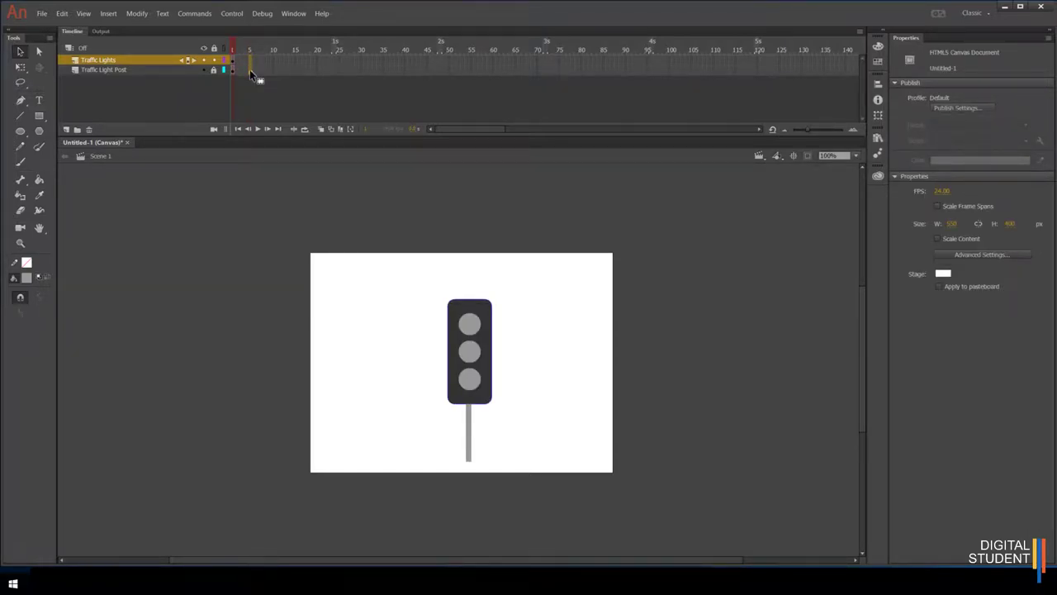
{"action": "left_click", "coordinate": [250, 70]}
{"action": "right_click", "coordinate": [250, 59]}
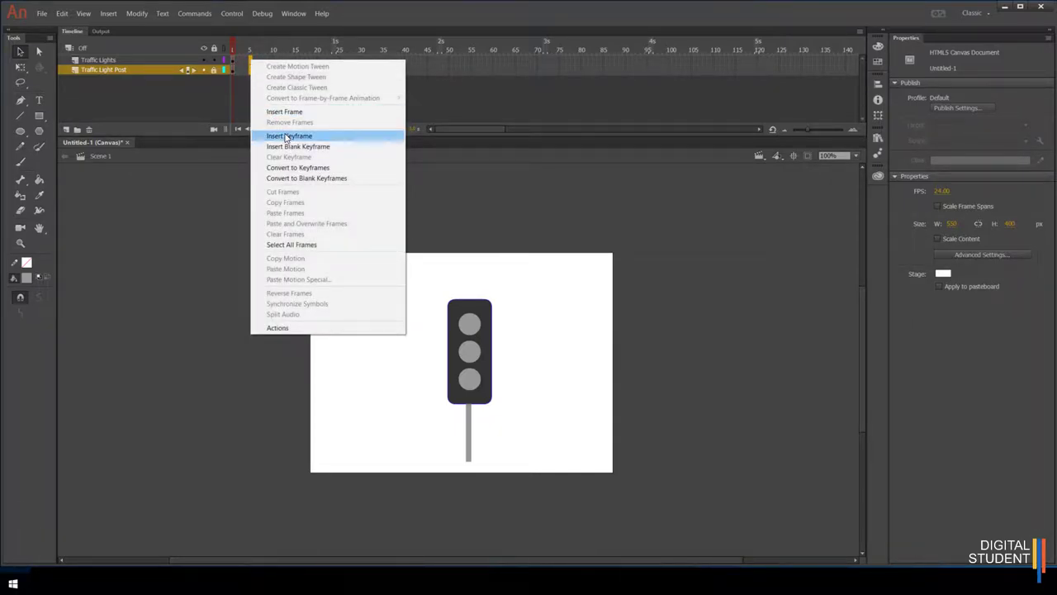
{"action": "left_click", "coordinate": [321, 138]}
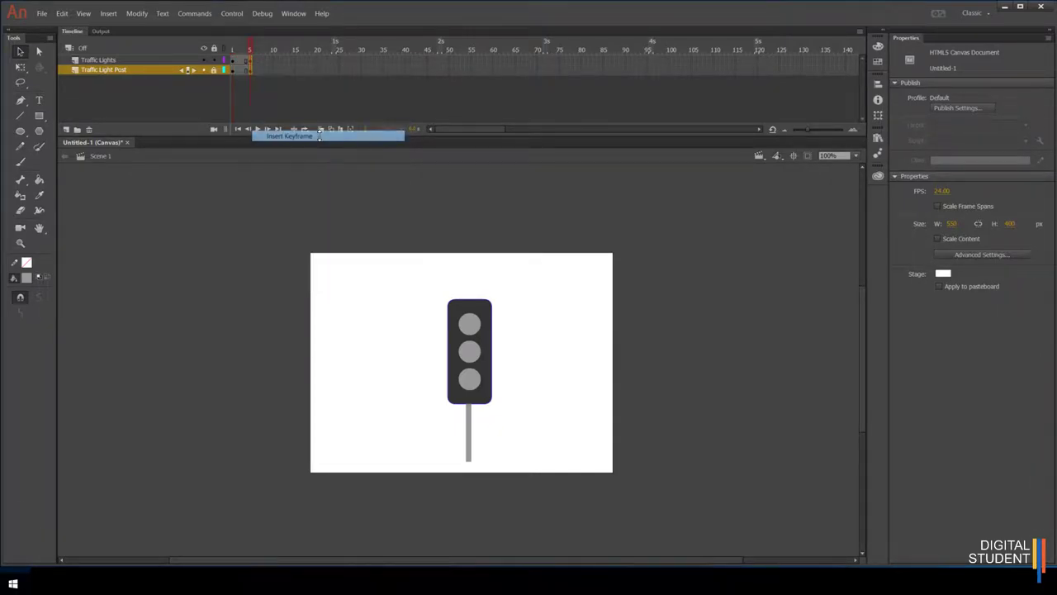
{"action": "left_click", "coordinate": [247, 67]}
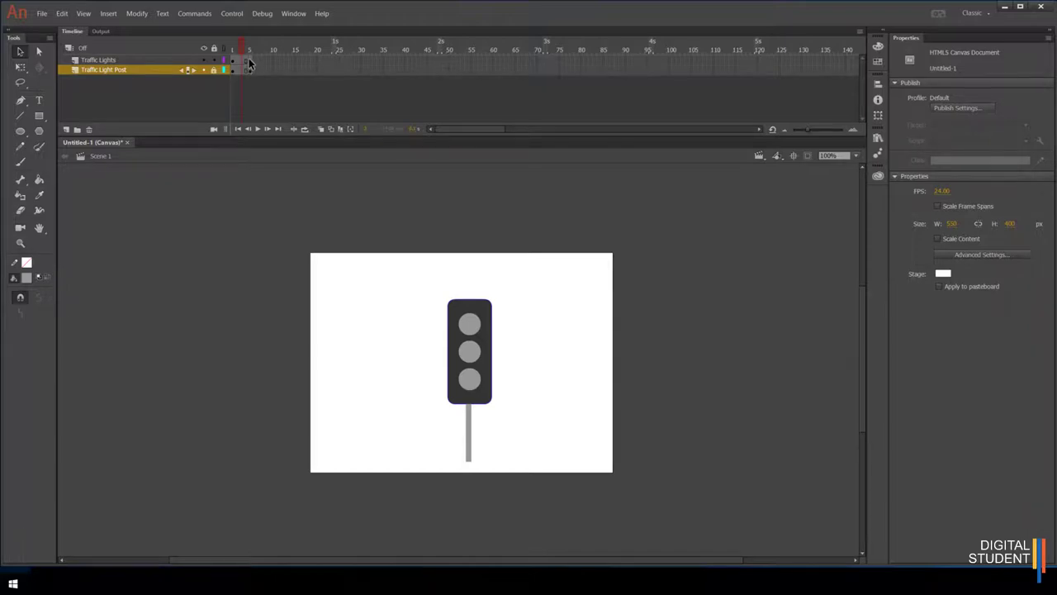
- Fill the bottom light green at frame 5 and scrub the first frames to preview
{"action": "left_click", "coordinate": [251, 60]}
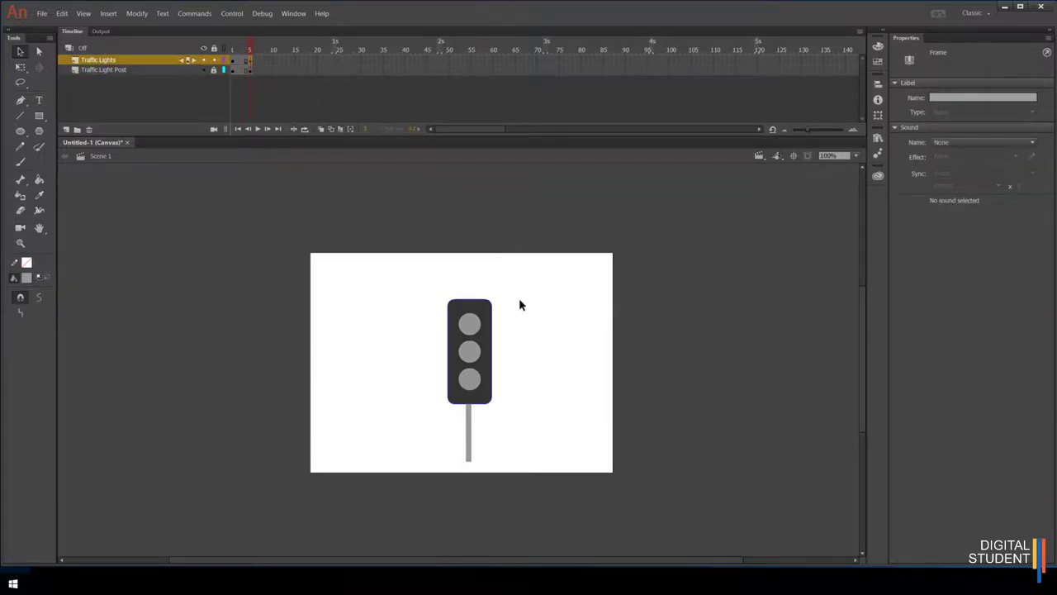
{"action": "left_click", "coordinate": [475, 384]}
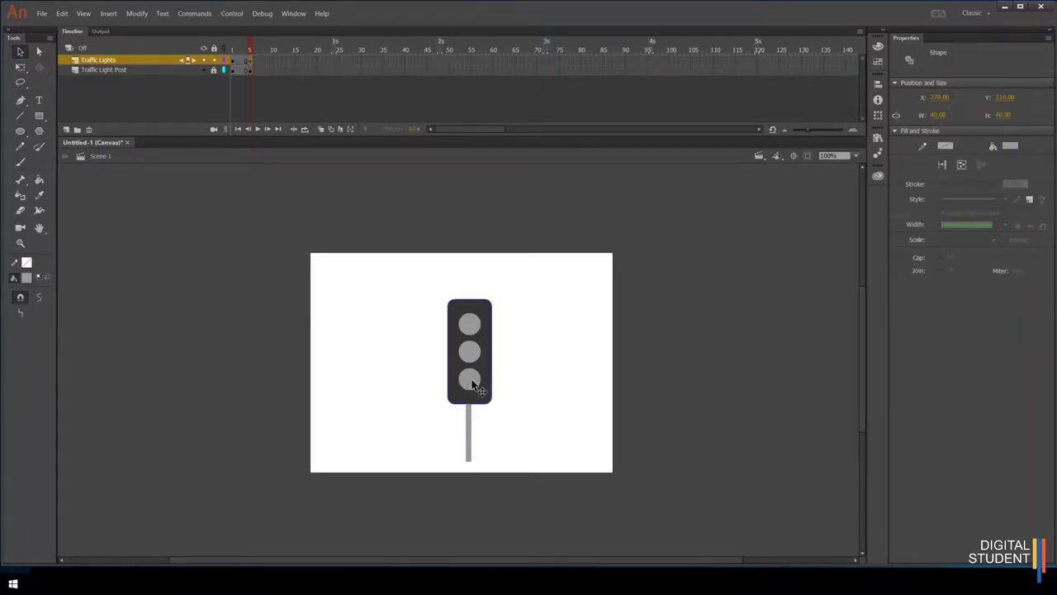
{"action": "left_click", "coordinate": [1011, 146]}
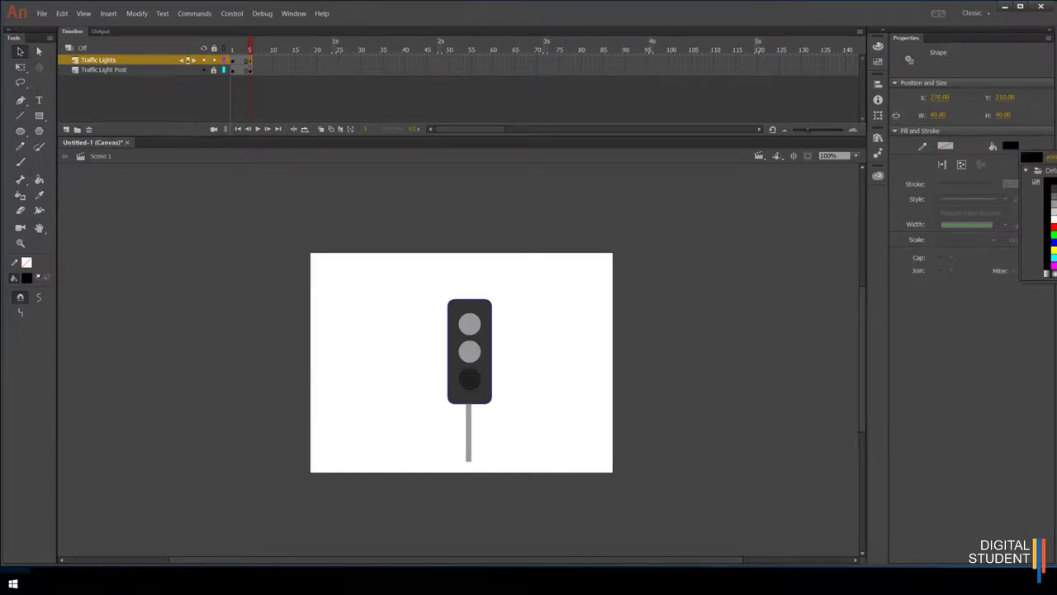
{"action": "left_click", "coordinate": [1054, 234]}
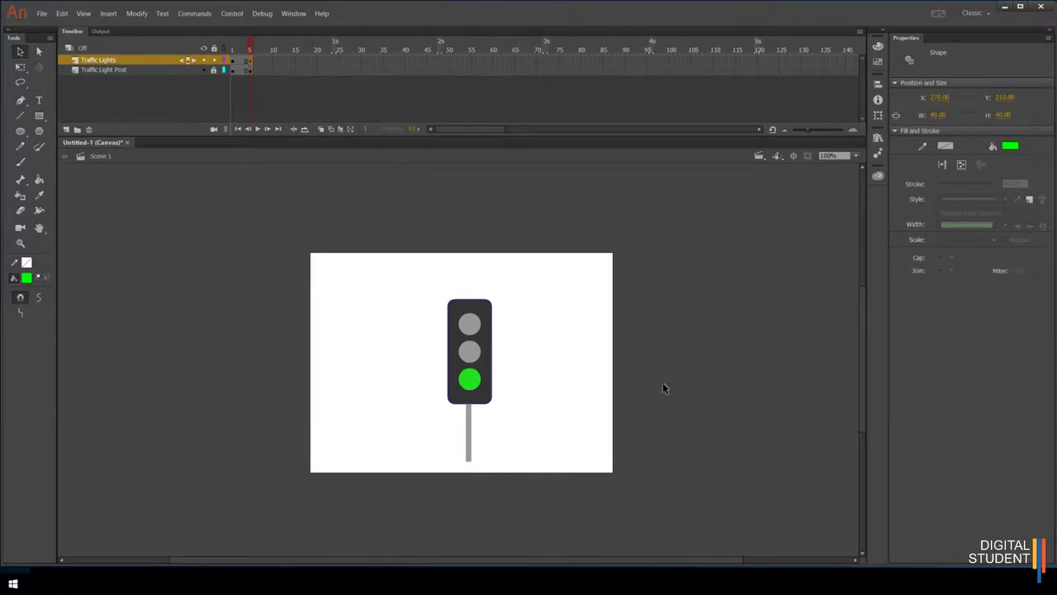
{"action": "left_click", "coordinate": [568, 383]}
{"action": "mouse_move", "coordinate": [249, 50]}
{"action": "left_mouse_down"}
{"action": "mouse_move", "coordinate": [235, 52]}
{"action": "mouse_move", "coordinate": [250, 53]}
{"action": "left_mouse_up"}
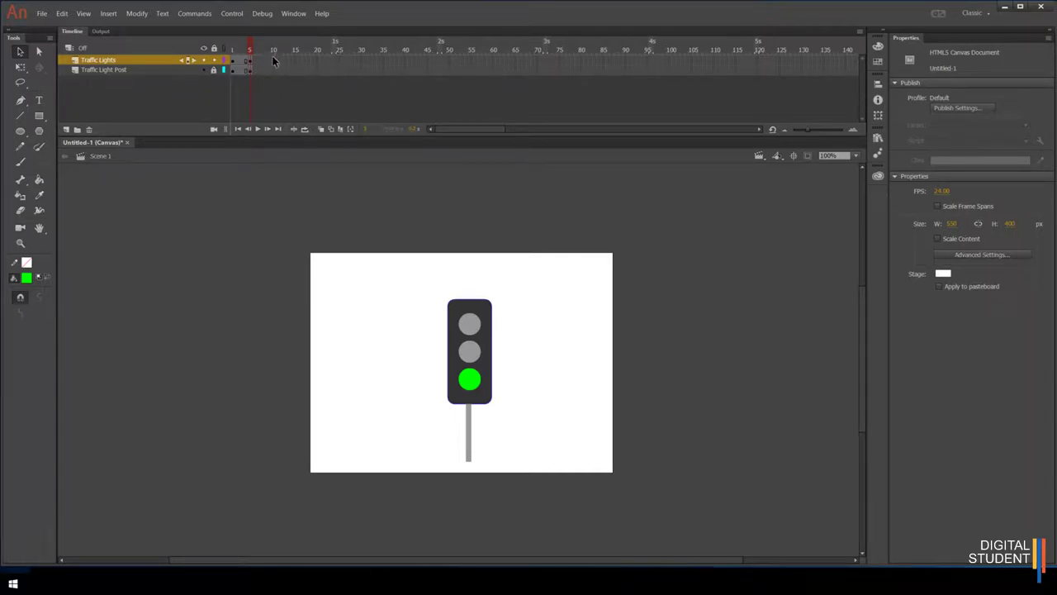
- Insert keyframes at frame 10 on both the Traffic Lights and post layers
{"action": "left_click_drag", "start_coordinate": [273, 61], "coordinate": [273, 71]}
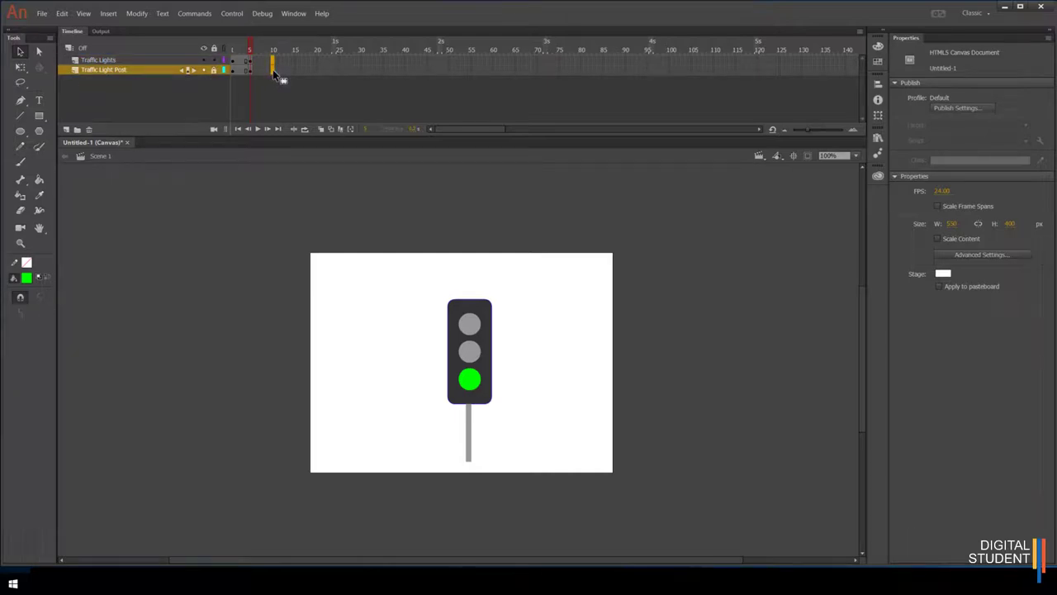
{"action": "right_click", "coordinate": [273, 72]}
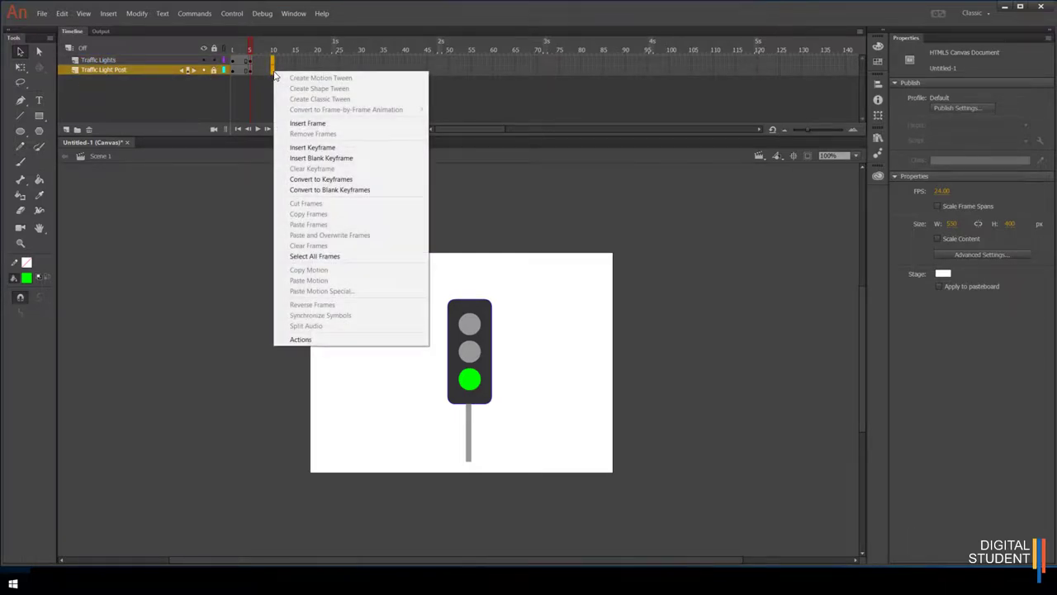
{"action": "left_click", "coordinate": [313, 147]}
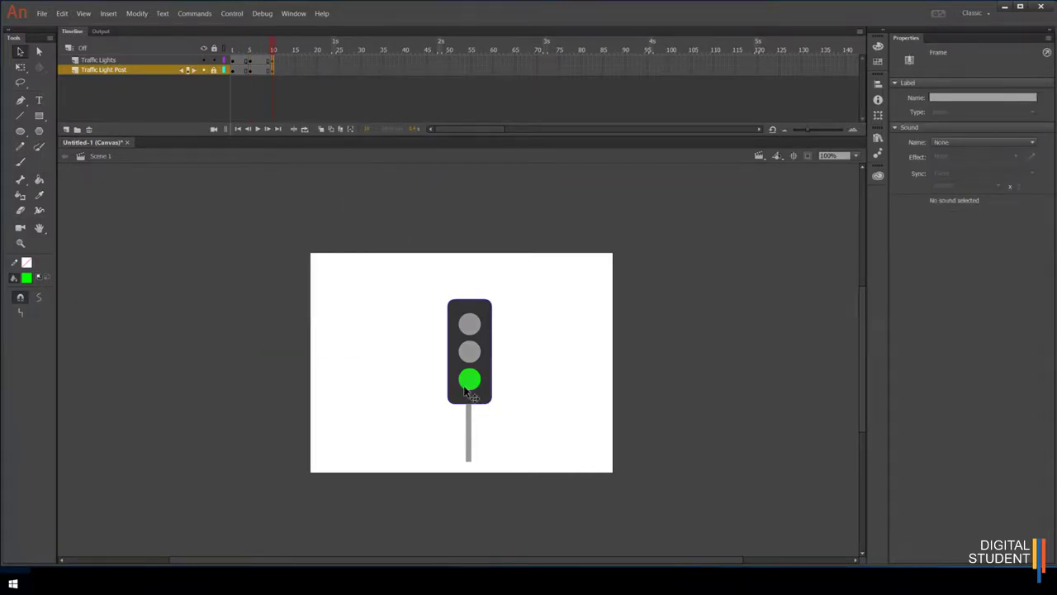
{"action": "left_click", "coordinate": [517, 382]}
{"action": "left_click", "coordinate": [478, 383]}
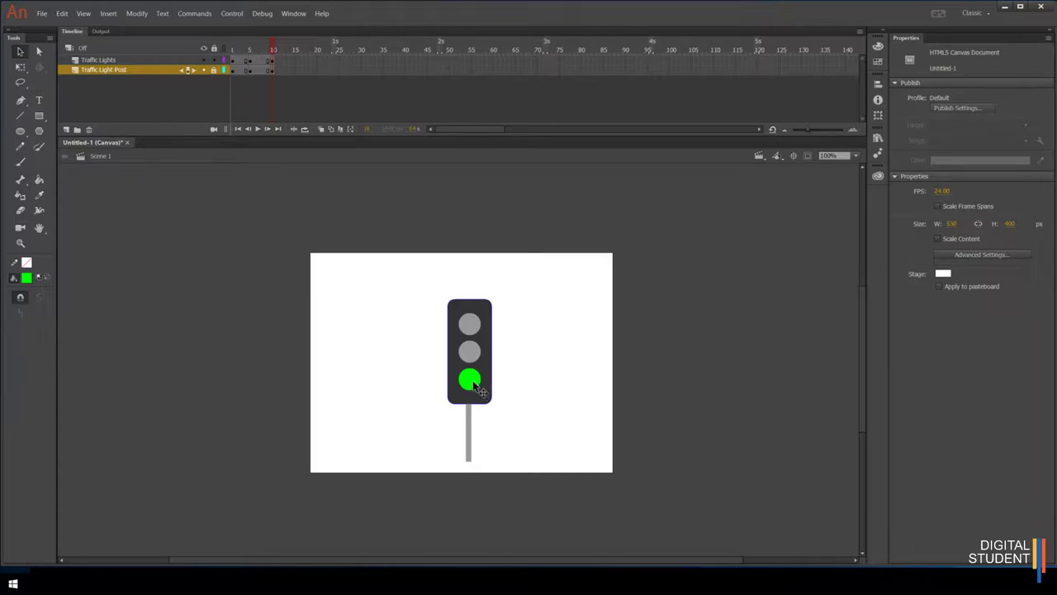
{"action": "left_click", "coordinate": [547, 367]}
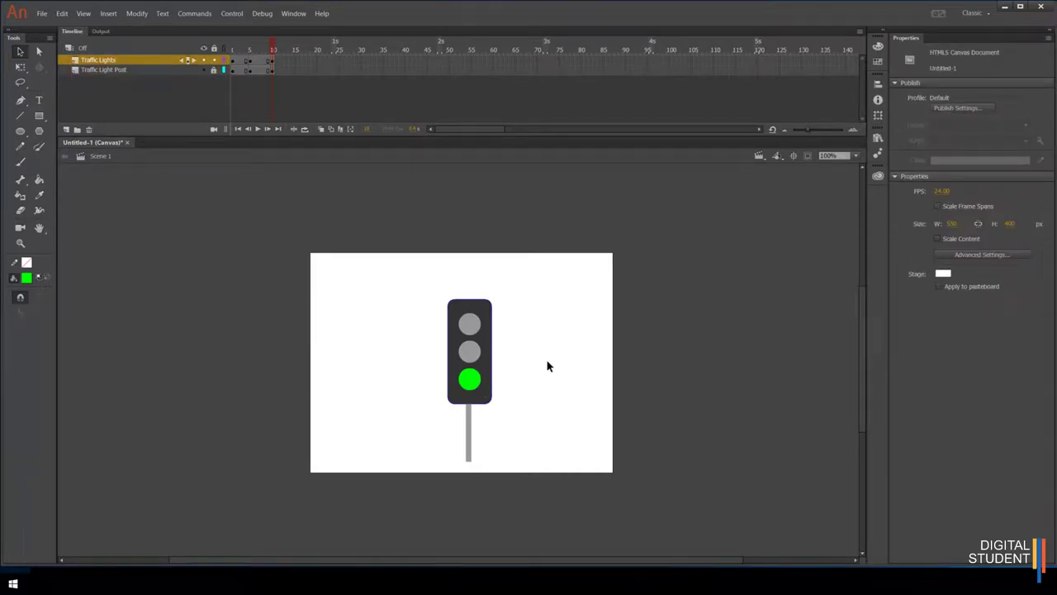
{"action": "left_click", "coordinate": [274, 61]}
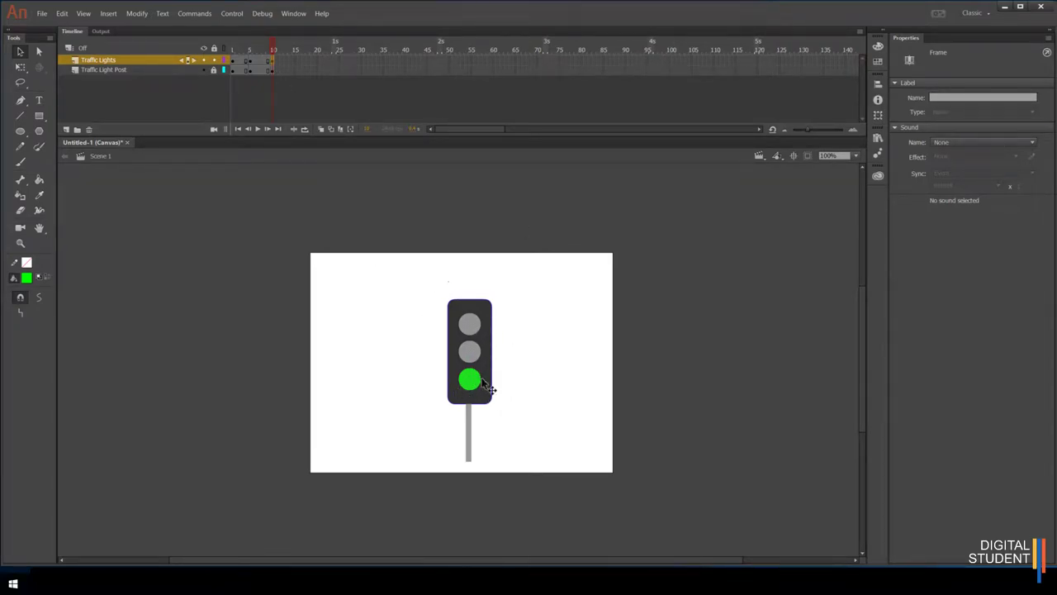
- Turn the bottom light back to grey at frame 10
{"action": "left_click", "coordinate": [537, 361]}
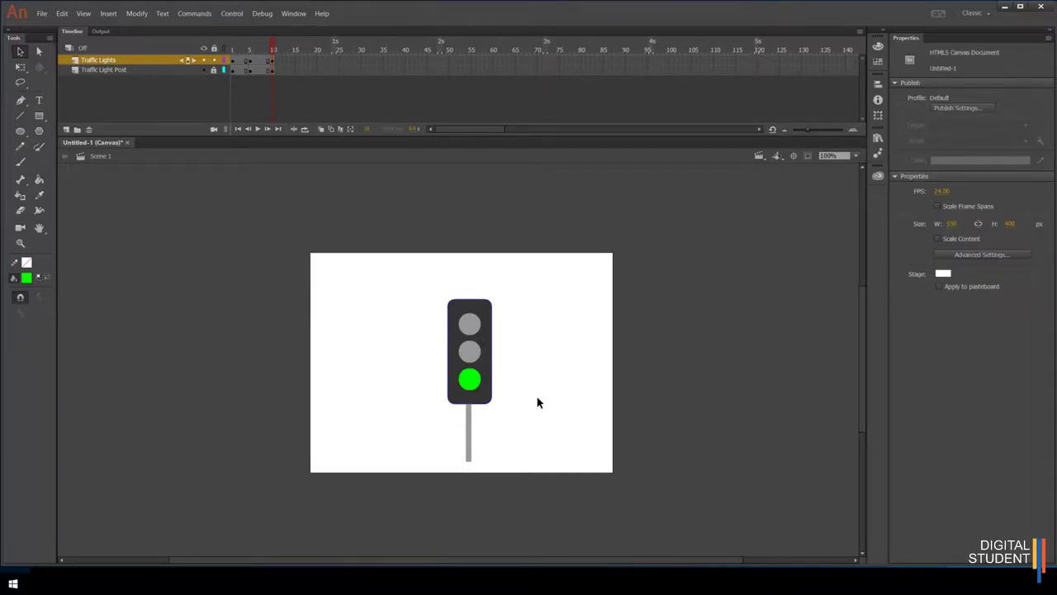
{"action": "left_click", "coordinate": [468, 382]}
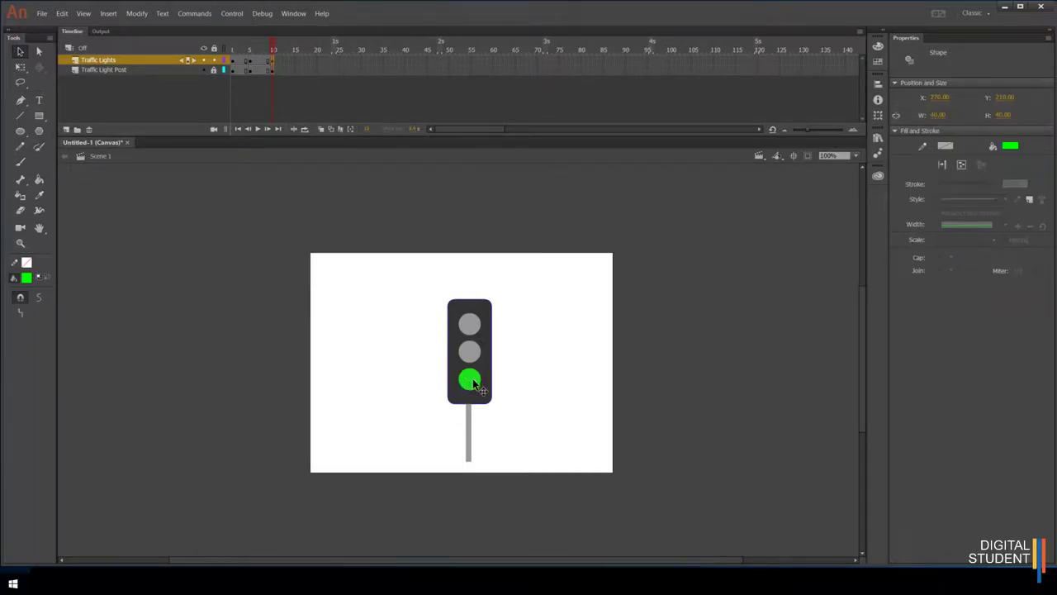
{"action": "left_click", "coordinate": [1011, 147]}
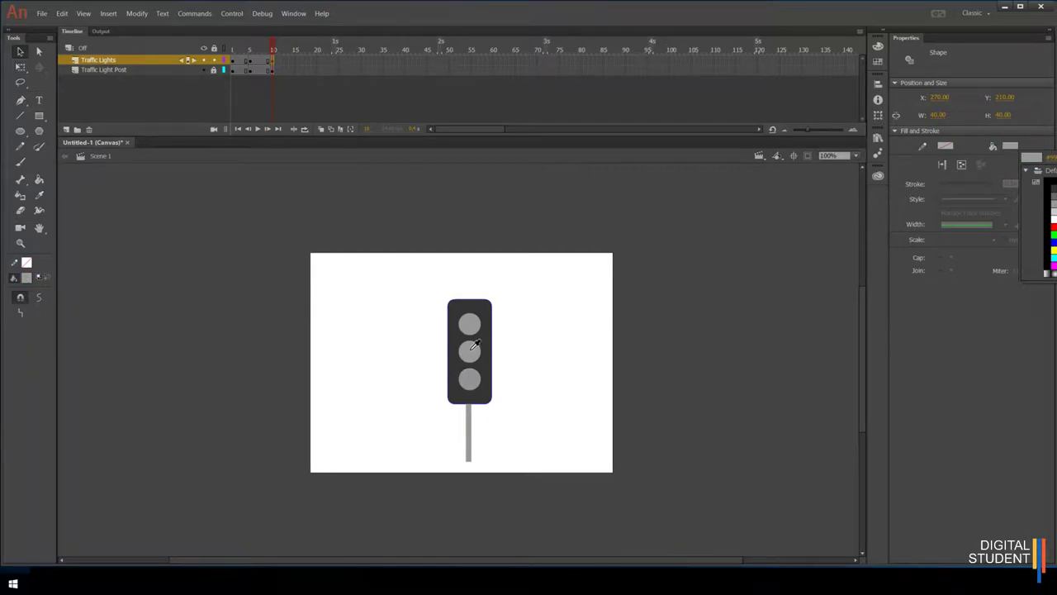
{"action": "left_click", "coordinate": [470, 351]}
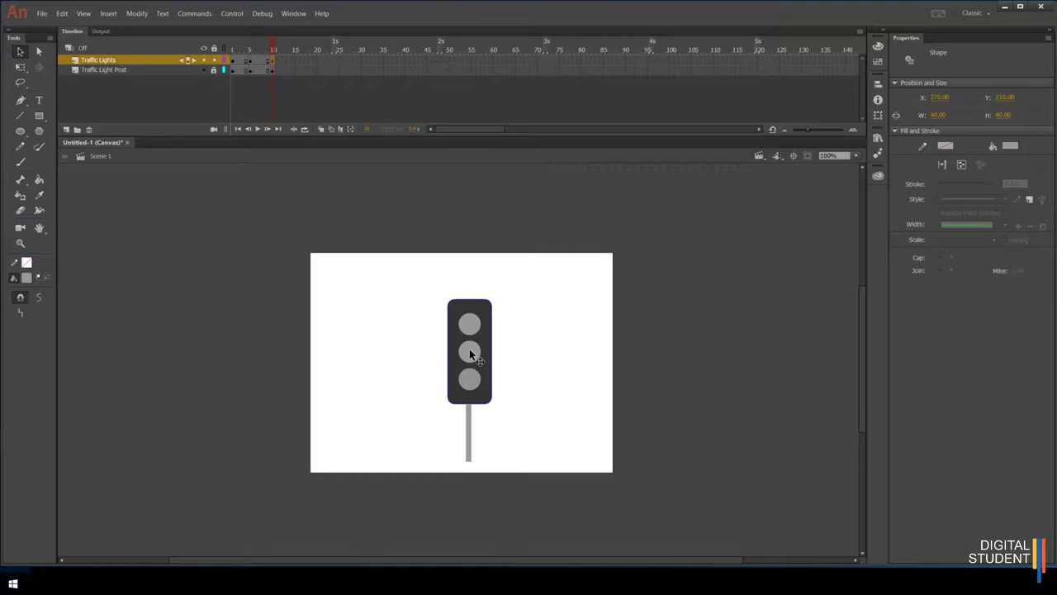
{"action": "left_click", "coordinate": [518, 377]}
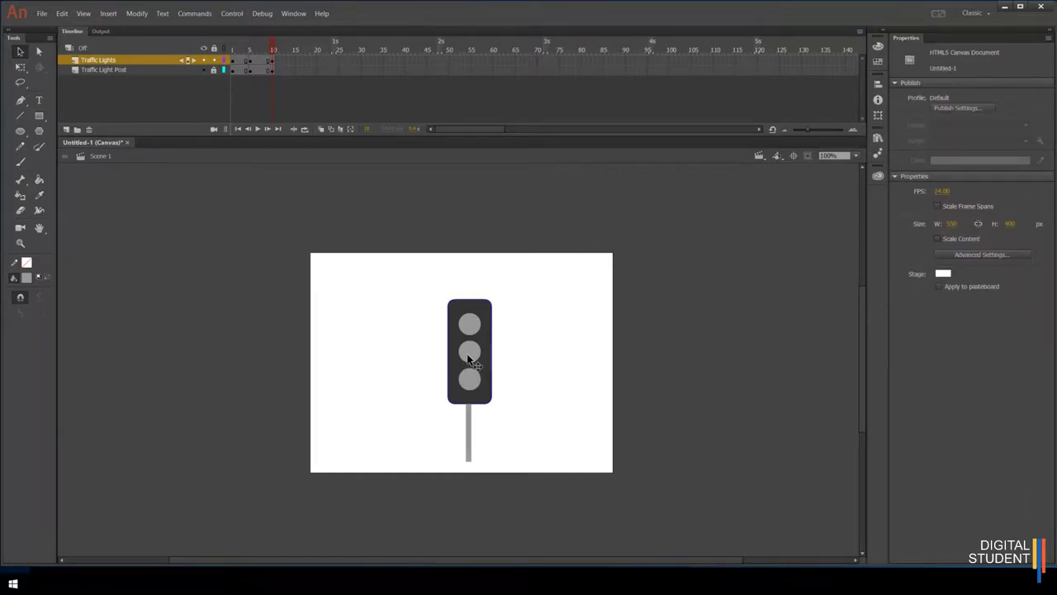
- Fill the middle light yellow at frame 10
{"action": "left_click", "coordinate": [468, 353]}
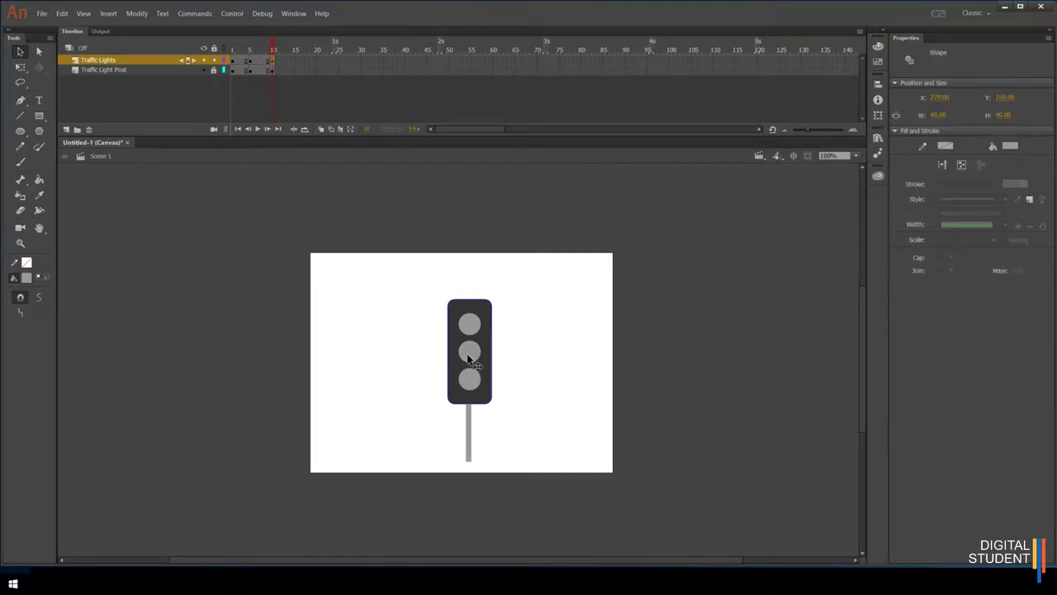
{"action": "left_click", "coordinate": [1008, 147]}
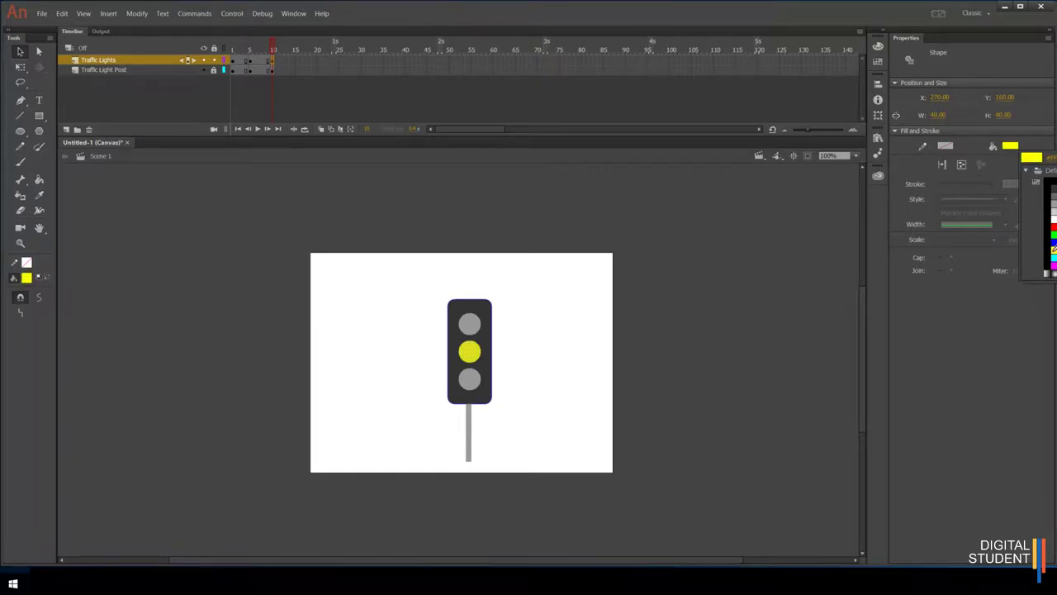
{"action": "left_click", "coordinate": [1052, 249]}
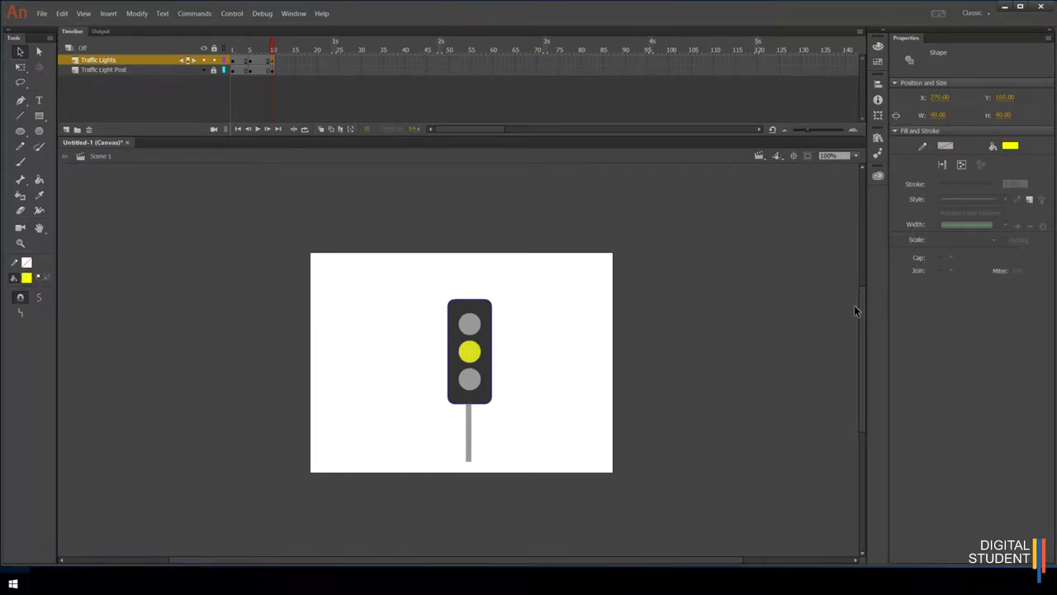
{"action": "left_click", "coordinate": [512, 349]}
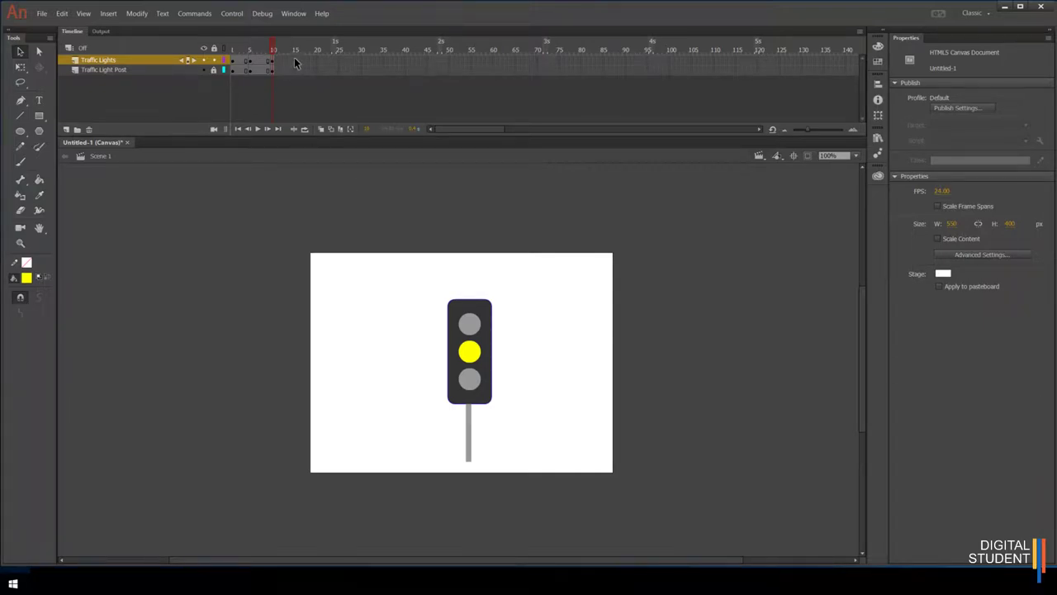
- Insert keyframes at frame 15 on both layers, undoing a mistaken selection first
{"action": "left_click_drag", "start_coordinate": [294, 69], "coordinate": [295, 63]}
{"action": "left_click", "coordinate": [295, 70]}
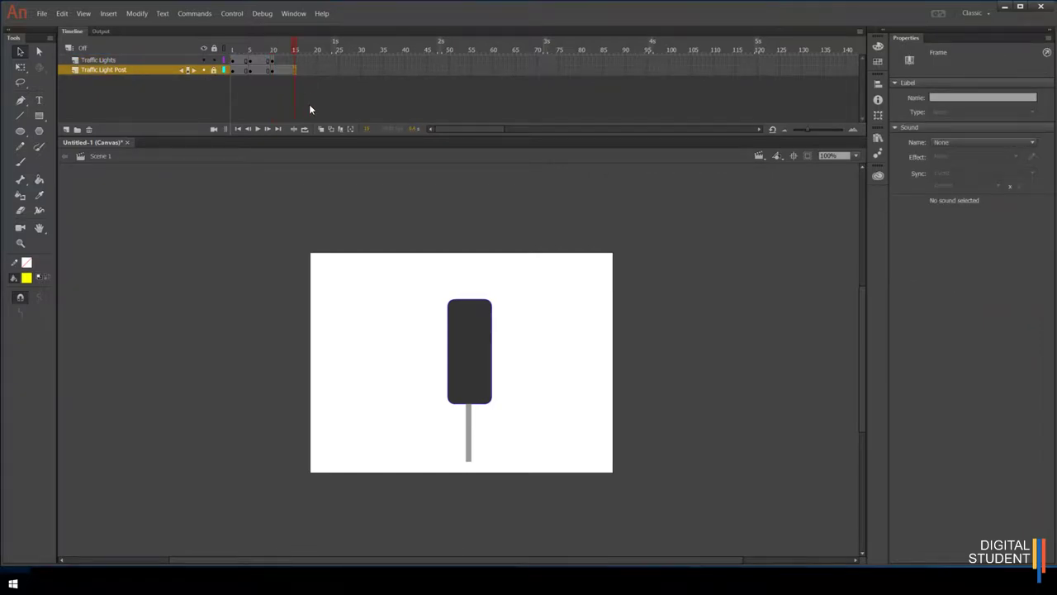
{"action": "left_click", "coordinate": [311, 96]}
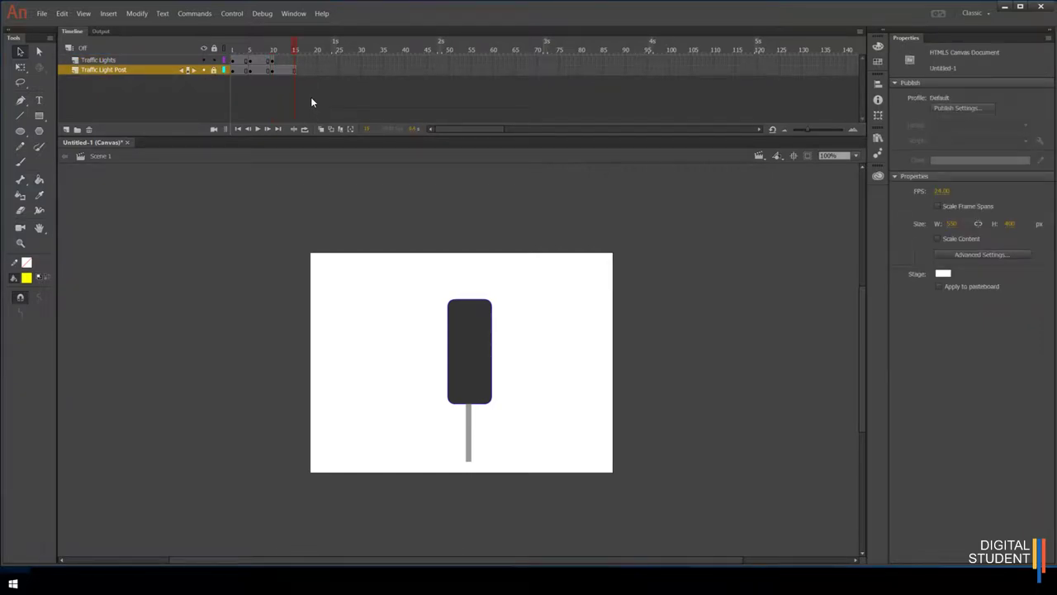
{"action": "key", "text": "ctrl+z"}
{"action": "key", "text": "ctrl+z"}
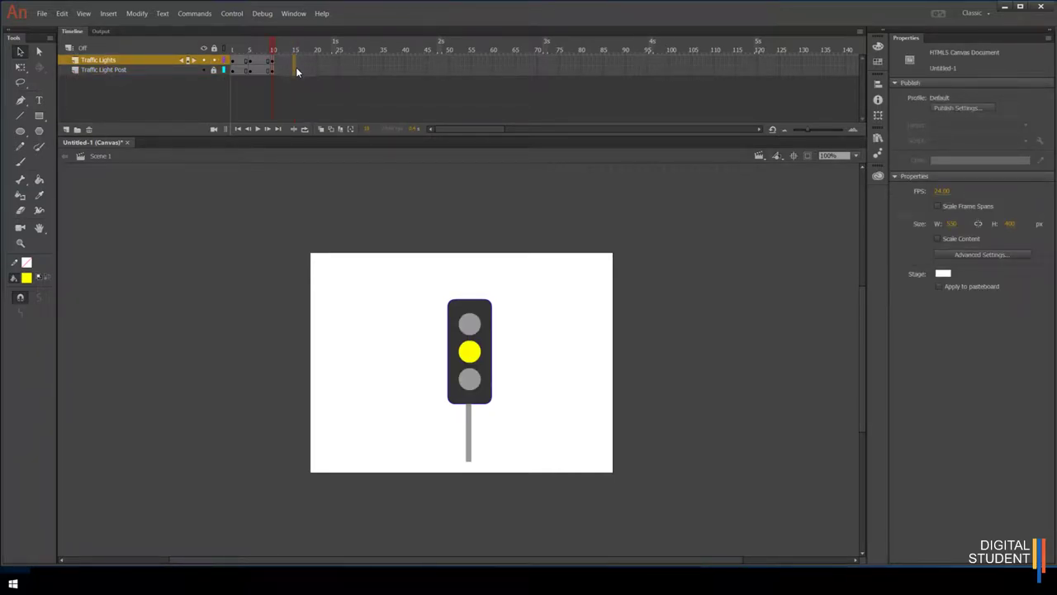
{"action": "left_click", "coordinate": [295, 70]}
{"action": "right_click", "coordinate": [296, 72]}
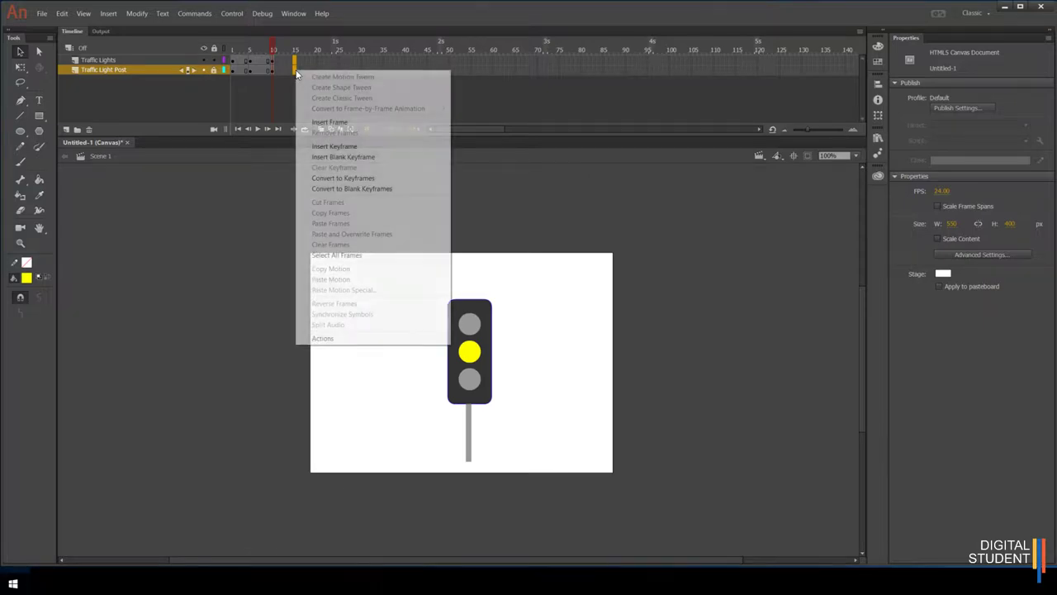
{"action": "left_click", "coordinate": [328, 146]}
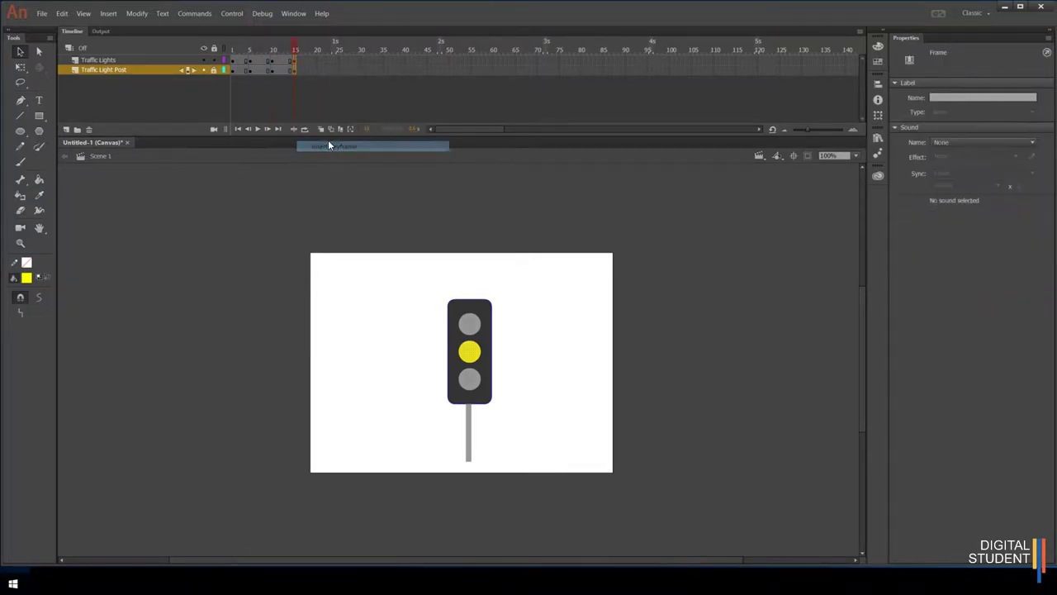
{"action": "left_click", "coordinate": [564, 310]}
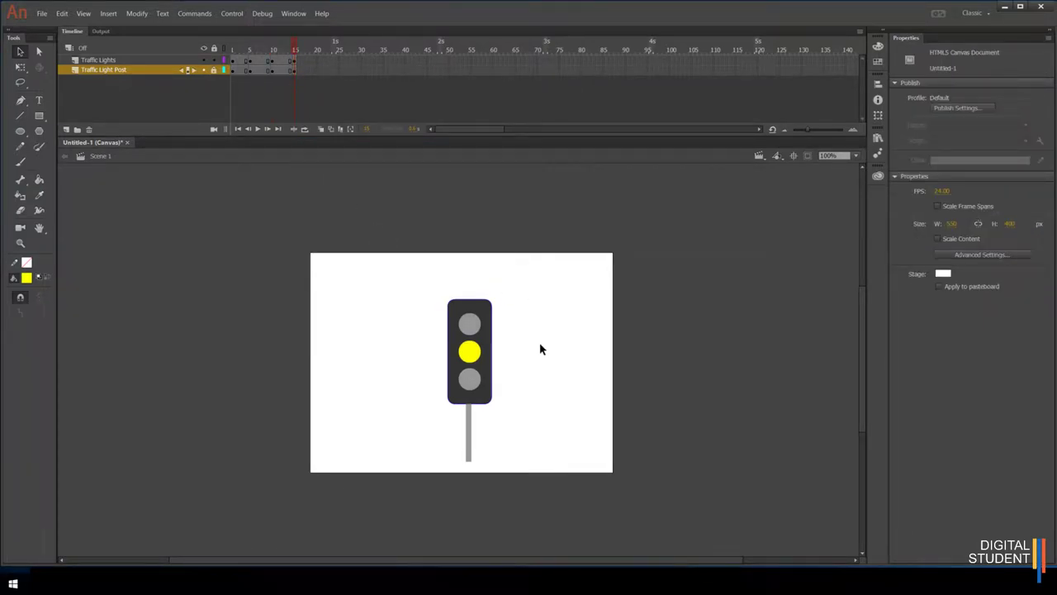
- Turn the yellow middle light grey at frame 15, sampling the top light's grey
{"action": "left_click", "coordinate": [471, 359]}
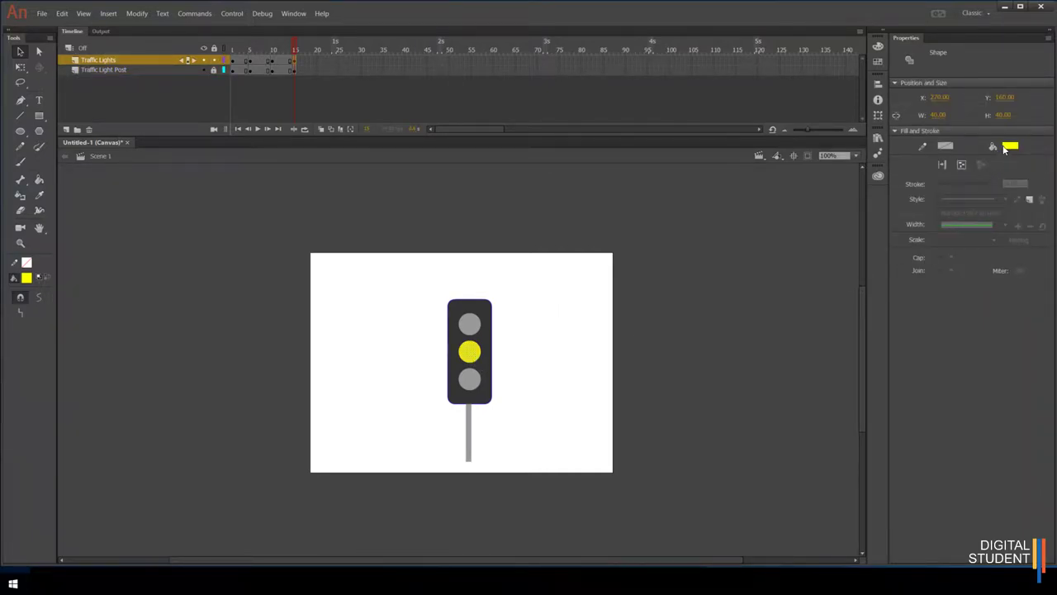
{"action": "left_click", "coordinate": [1008, 148]}
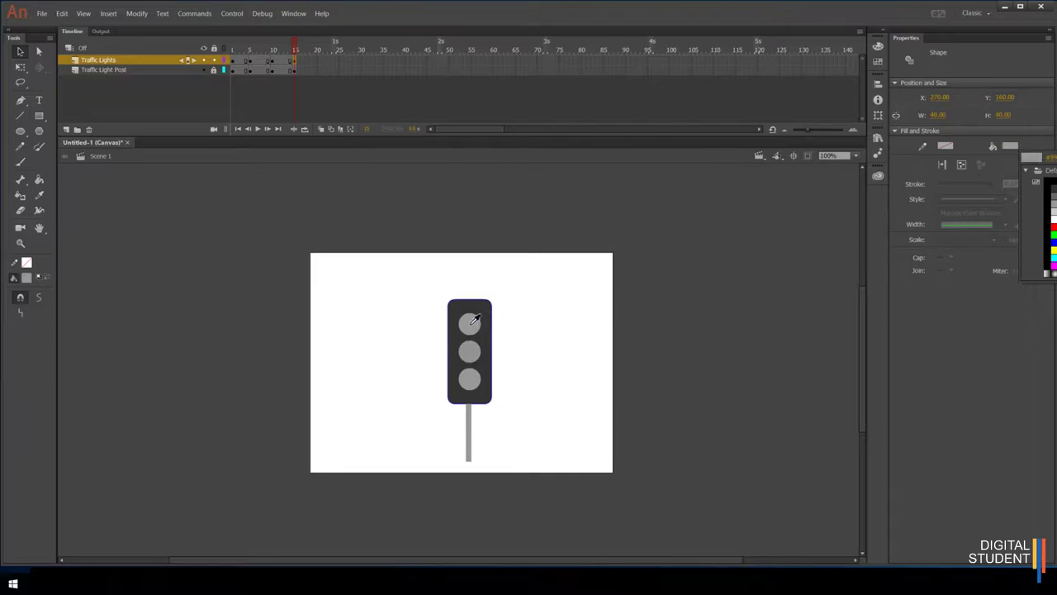
{"action": "left_click", "coordinate": [473, 322]}
{"action": "left_click", "coordinate": [599, 334]}
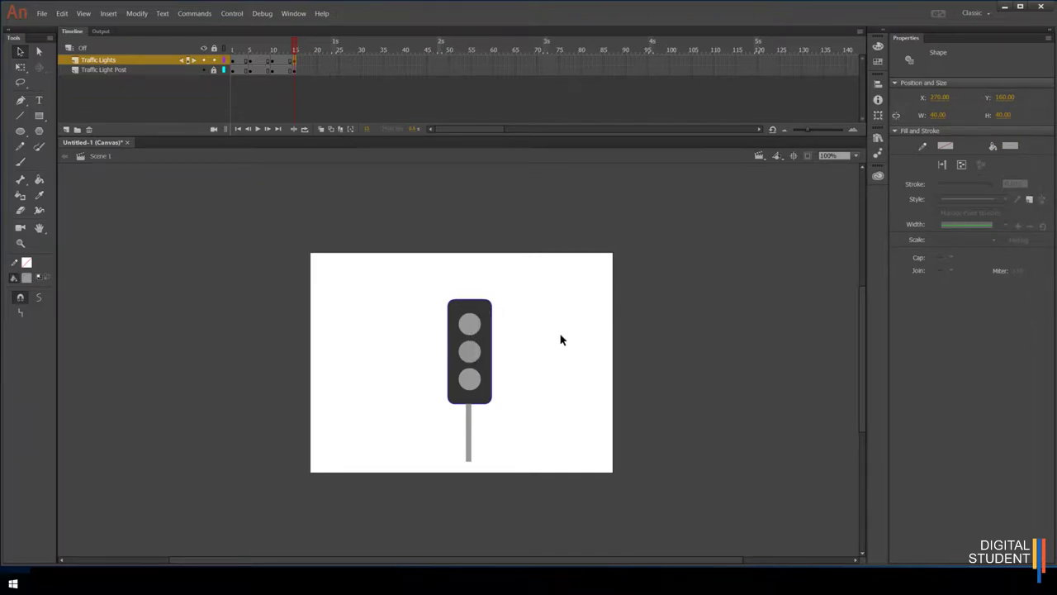
- Fill the top light red and scrub from frame 10 to preview the yellow-to-red switch
{"action": "left_click", "coordinate": [469, 324]}
{"action": "left_click", "coordinate": [1010, 147]}
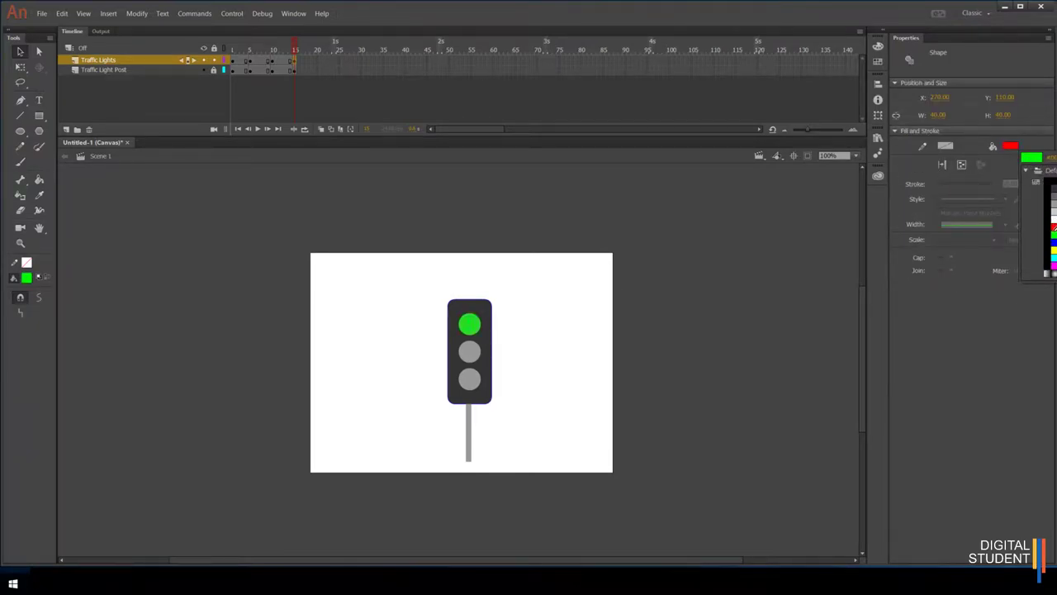
{"action": "left_click", "coordinate": [1024, 211]}
{"action": "left_click", "coordinate": [557, 331]}
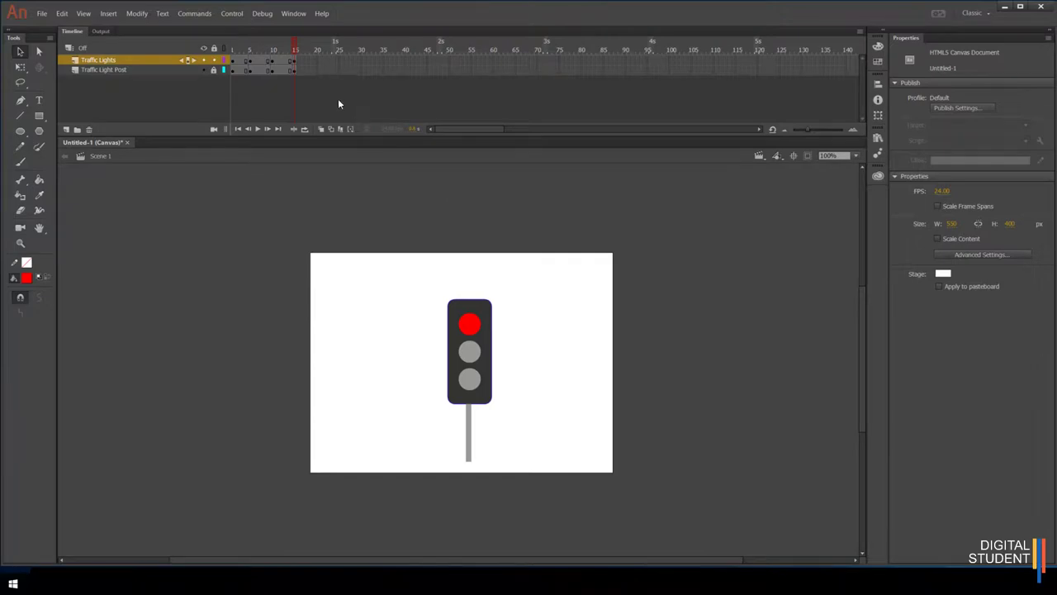
{"action": "left_click", "coordinate": [285, 50]}
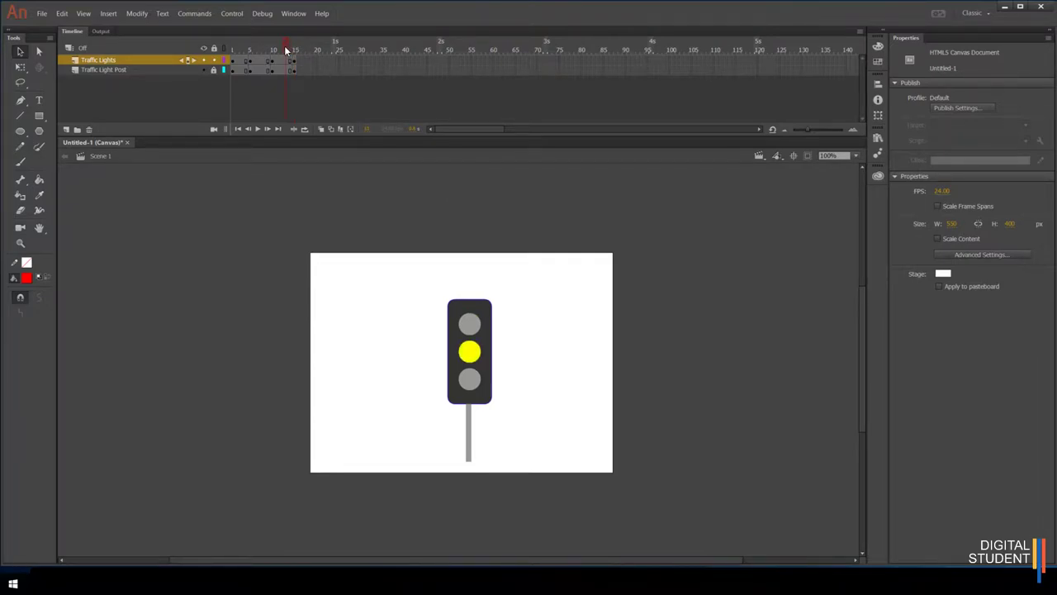
{"action": "mouse_move", "coordinate": [286, 49]}
{"action": "left_mouse_down"}
{"action": "mouse_move", "coordinate": [295, 50]}
{"action": "mouse_move", "coordinate": [248, 63]}
{"action": "mouse_move", "coordinate": [300, 61]}
{"action": "left_mouse_up"}
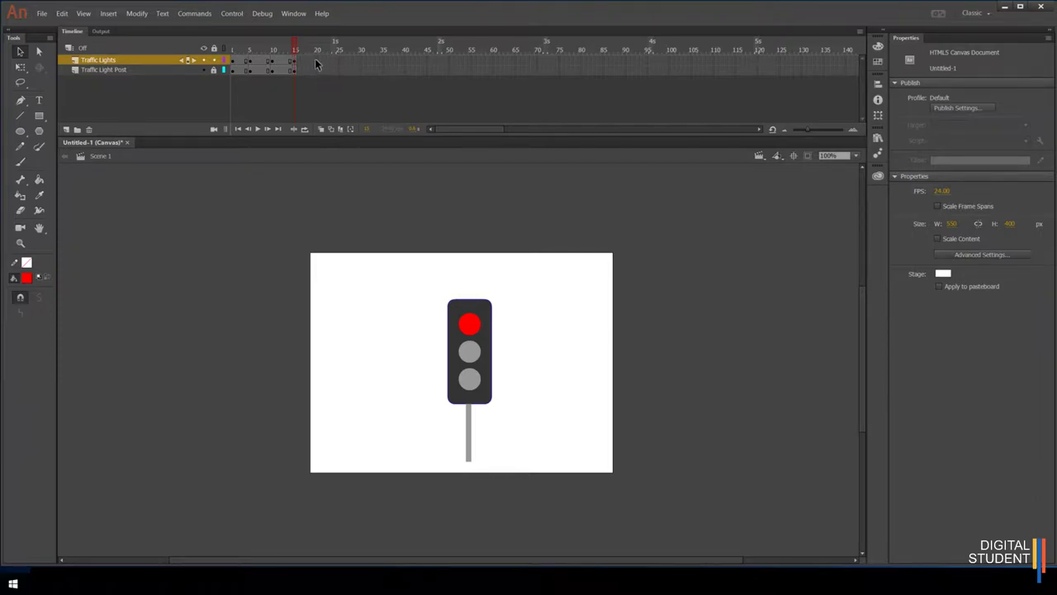
- Add a frame-20 post keyframe with the red light grey, then test with Ctrl+Enter
{"action": "right_click", "coordinate": [316, 71]}
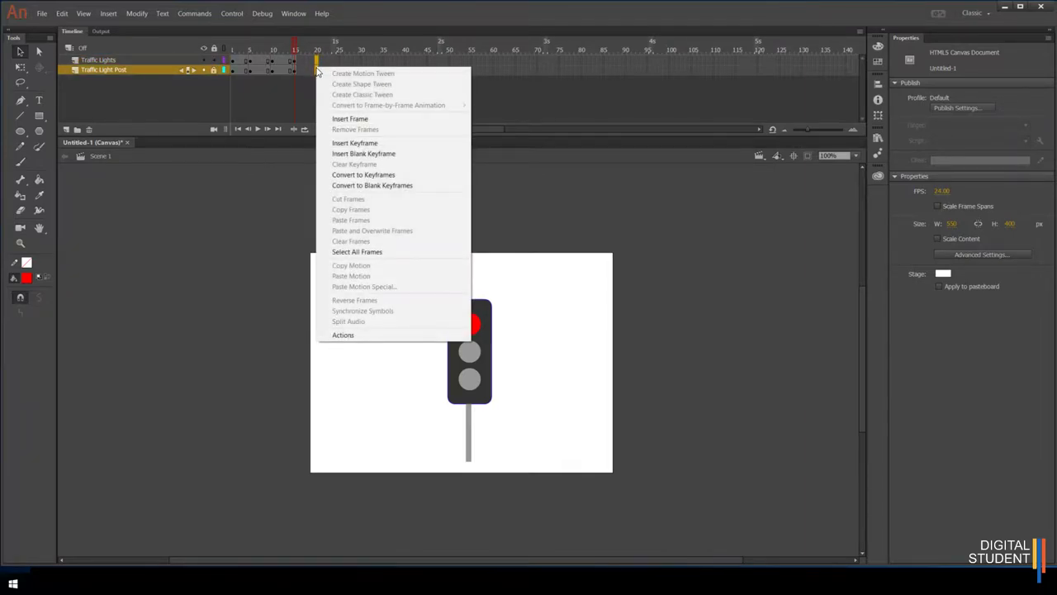
{"action": "left_click", "coordinate": [353, 143]}
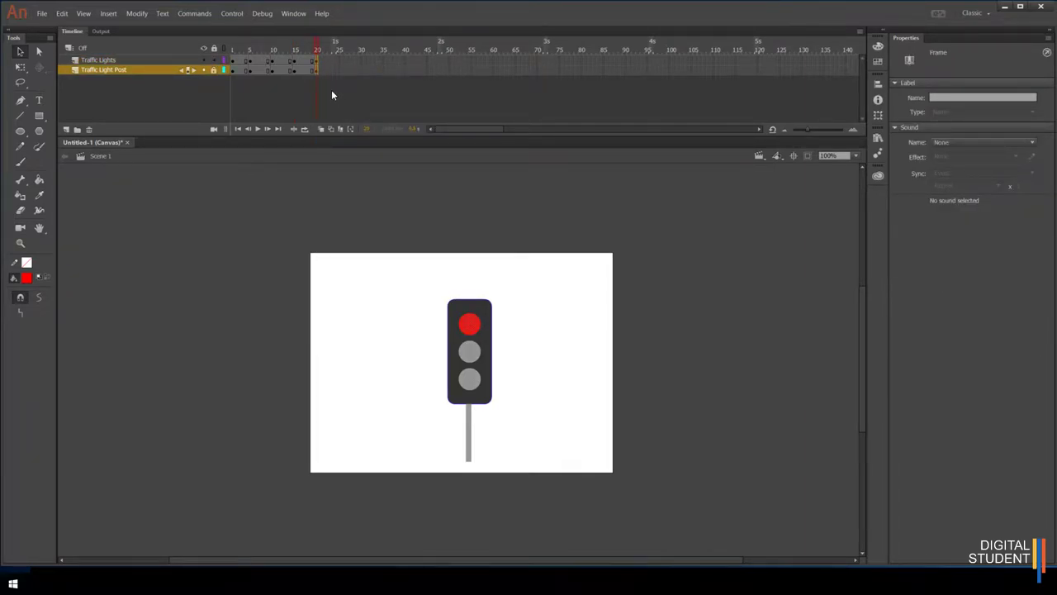
{"action": "left_click", "coordinate": [332, 96]}
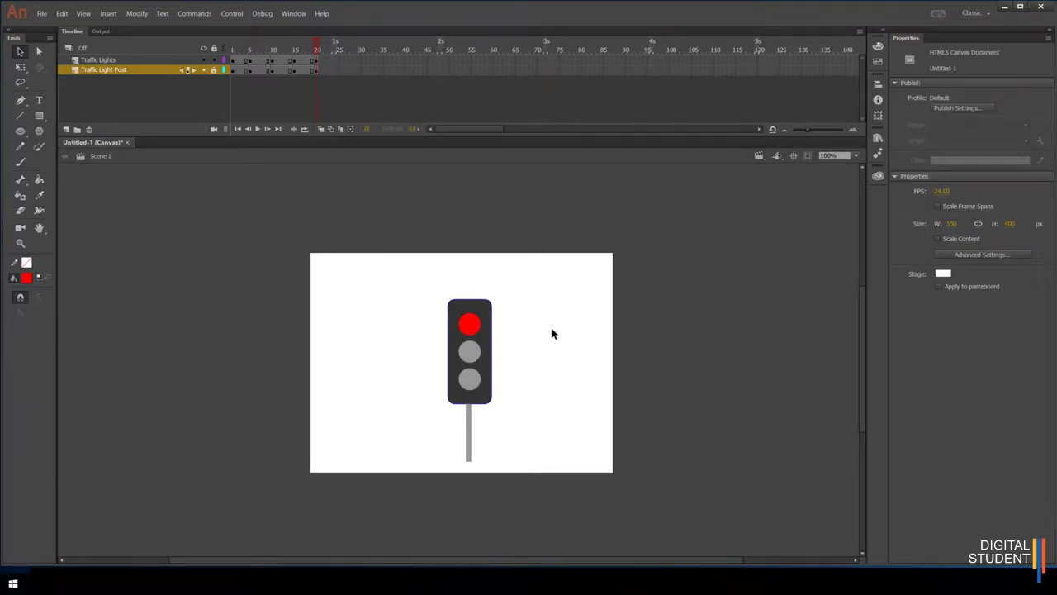
{"action": "left_click", "coordinate": [474, 324]}
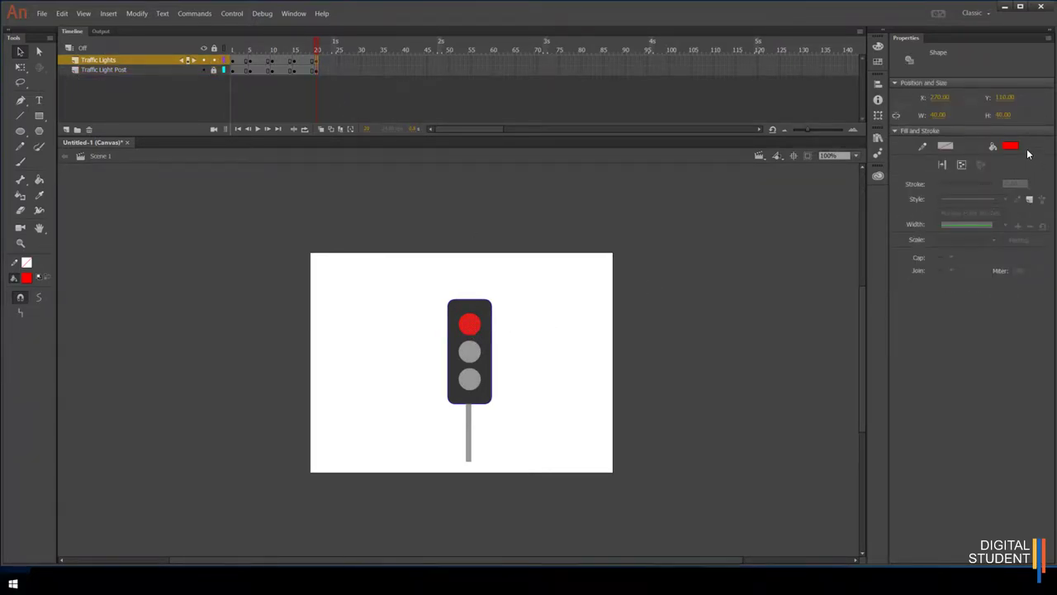
{"action": "left_click", "coordinate": [1011, 146]}
{"action": "left_click", "coordinate": [469, 351]}
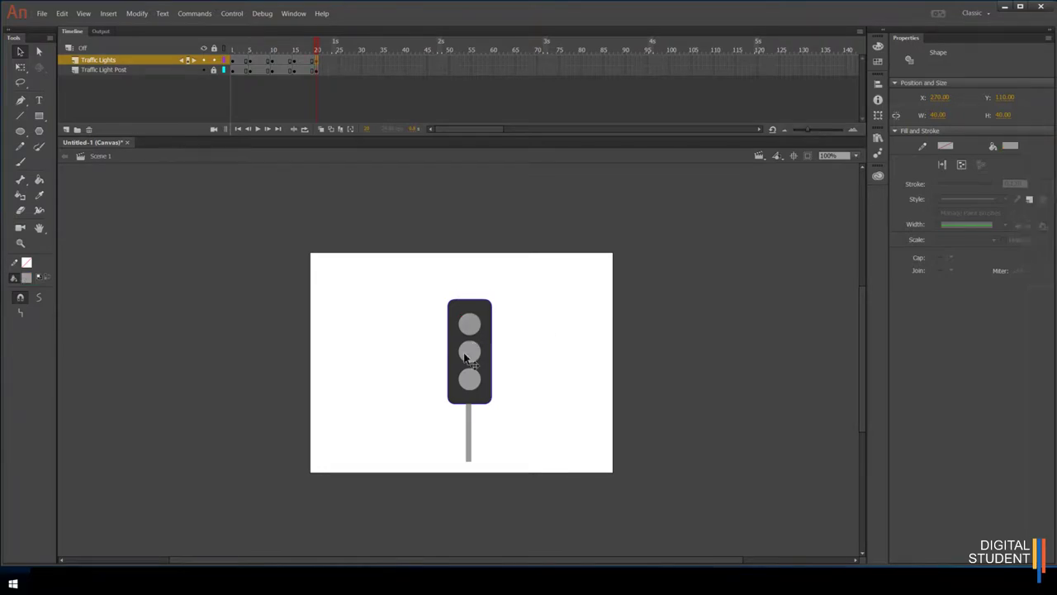
{"action": "mouse_move", "coordinate": [233, 50]}
{"action": "left_mouse_down"}
{"action": "mouse_move", "coordinate": [311, 55]}
{"action": "mouse_move", "coordinate": [237, 60]}
{"action": "mouse_move", "coordinate": [316, 69]}
{"action": "mouse_move", "coordinate": [231, 71]}
{"action": "left_mouse_up"}
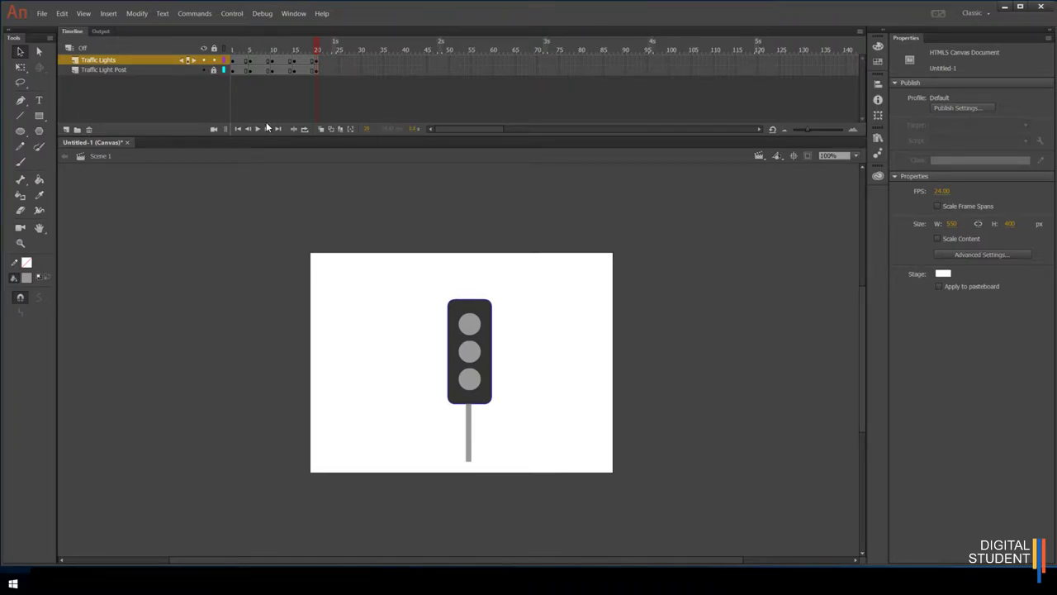
{"action": "key", "text": "ctrl+Return"}
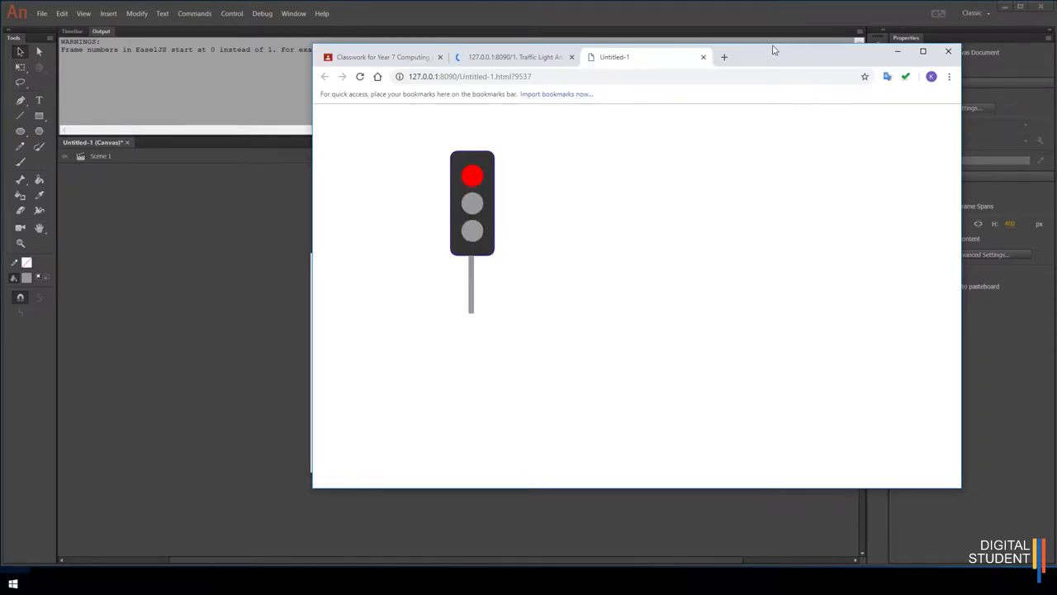
- Close the Untitled-1 and Traffic Light Animation preview tabs and return to Animate's Timeline
{"action": "left_click_drag", "start_coordinate": [765, 65], "coordinate": [698, 52]}
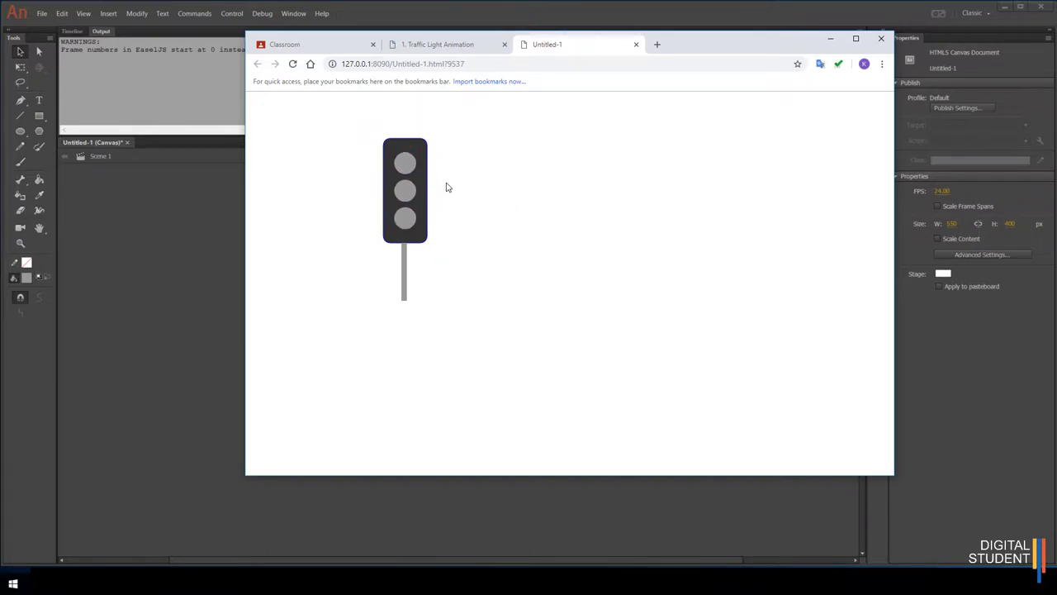
{"action": "left_click", "coordinate": [636, 46]}
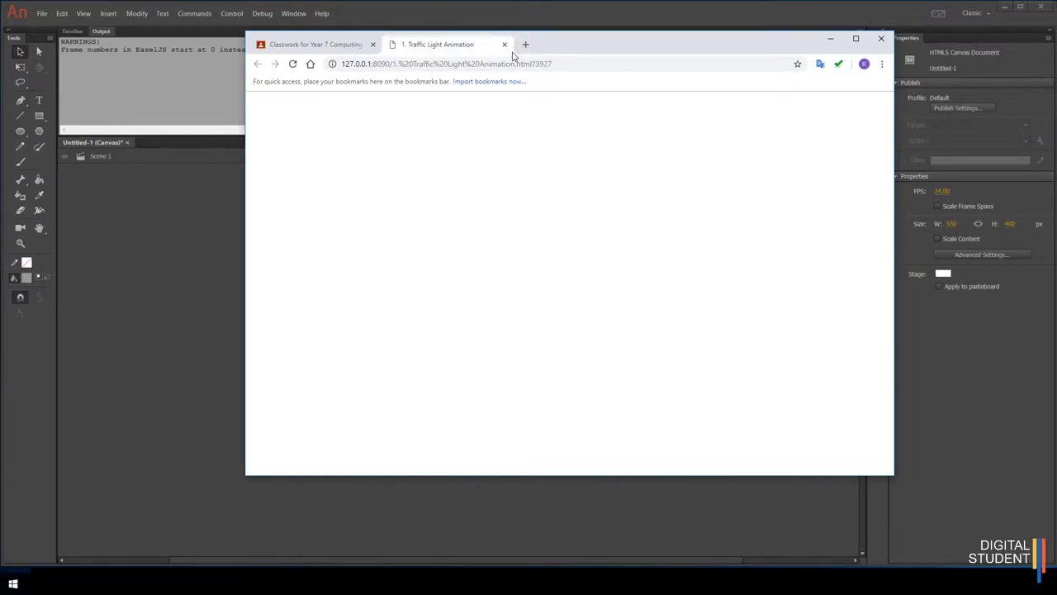
{"action": "left_click", "coordinate": [504, 45]}
{"action": "left_click", "coordinate": [601, 11]}
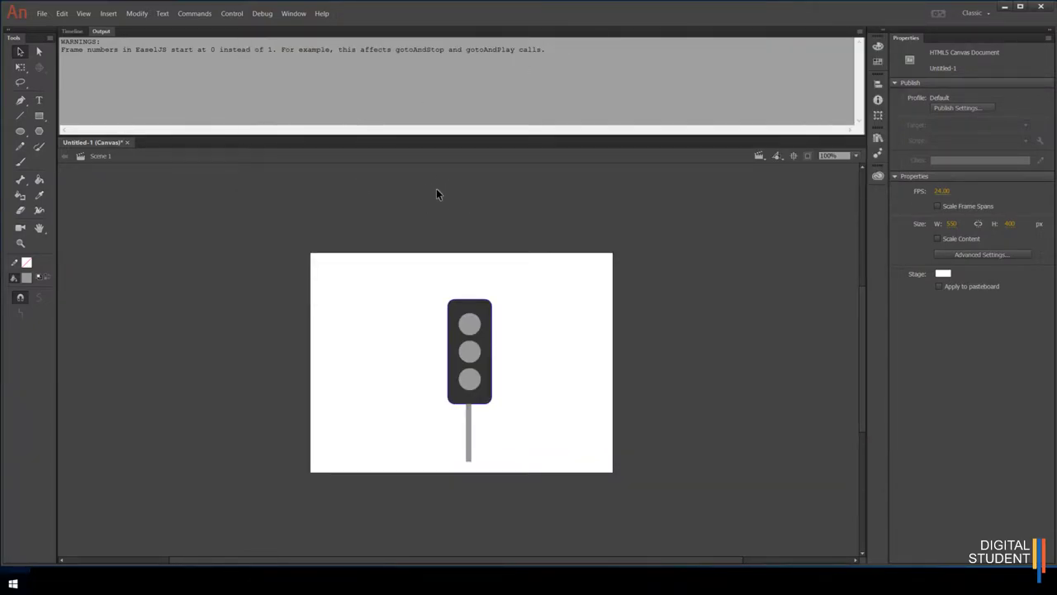
{"action": "left_click", "coordinate": [71, 31]}
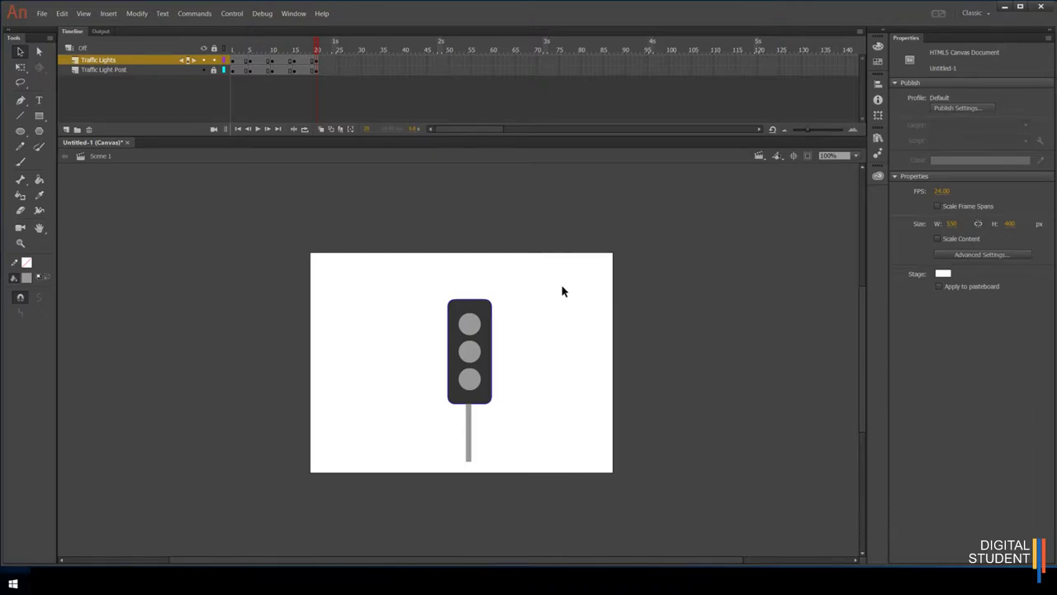
- Export the animation with File > Export Video, converting it in Adobe Media Encoder
{"action": "left_click", "coordinate": [41, 13]}
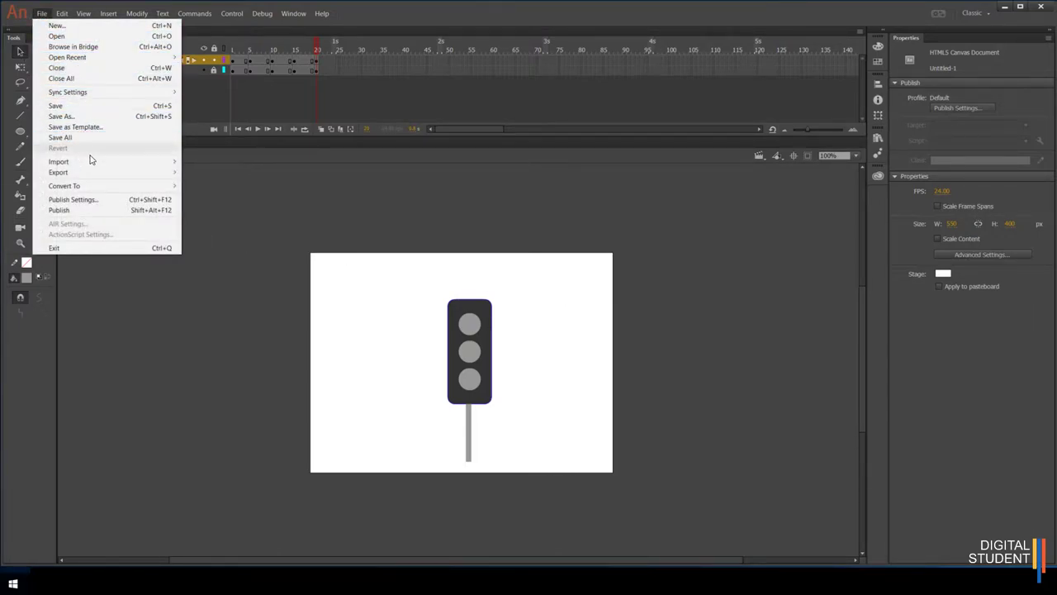
{"action": "mouse_move", "coordinate": [96, 180]}
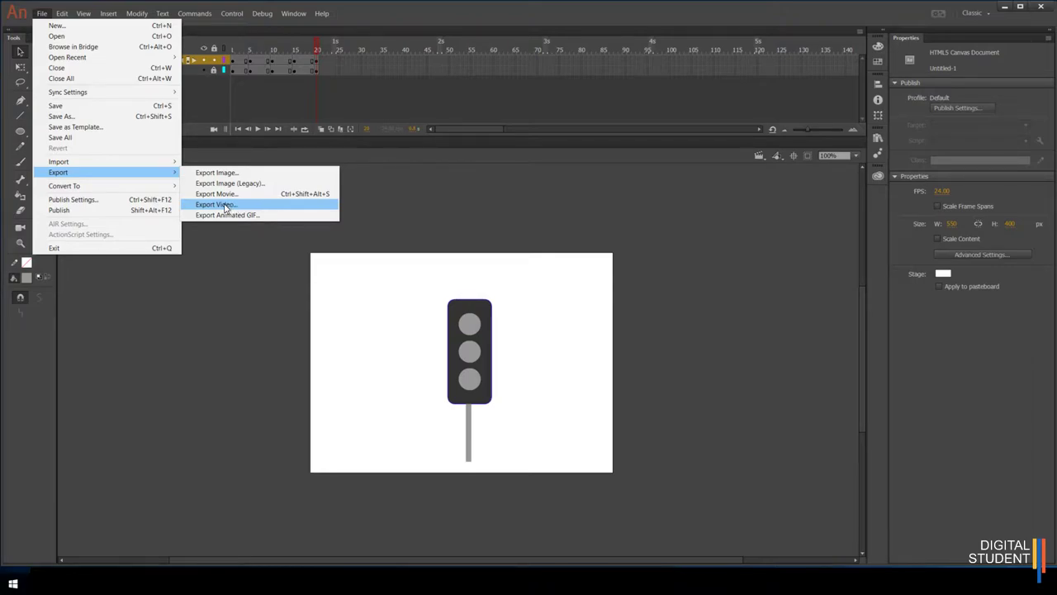
{"action": "left_click", "coordinate": [224, 205]}
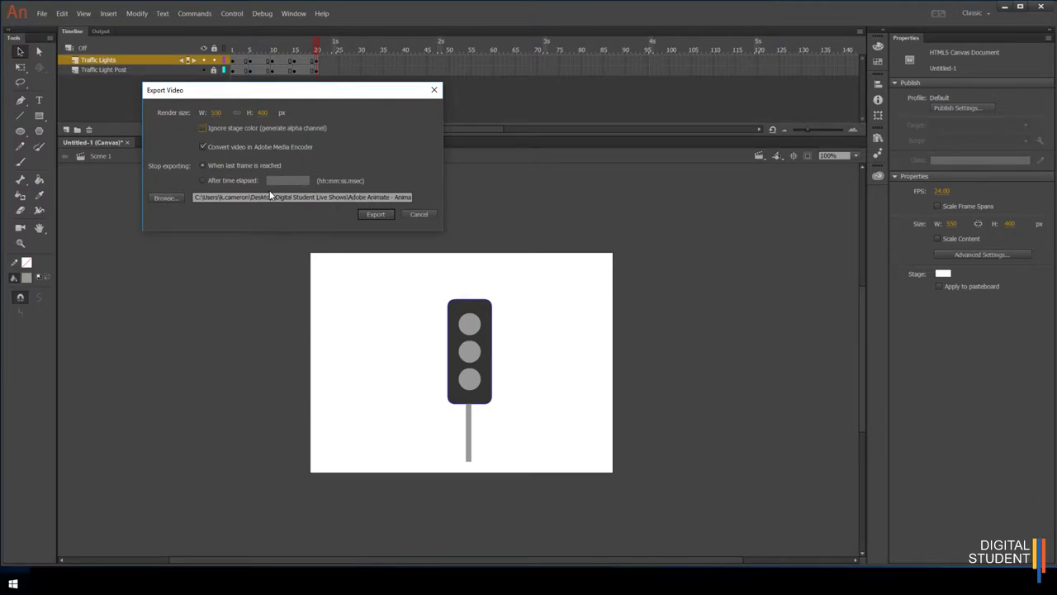
{"action": "left_click", "coordinate": [376, 214]}
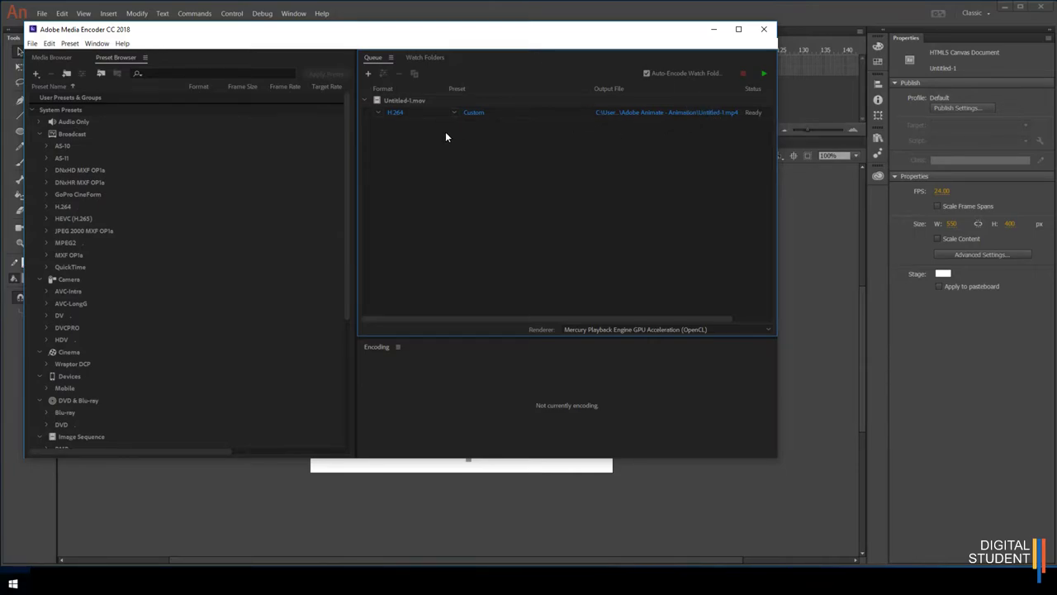
- Close Adobe Media Encoder, leaving the Untitled-1.mp4 H.264 job queued
{"action": "left_click_drag", "start_coordinate": [454, 37], "coordinate": [555, 65]}
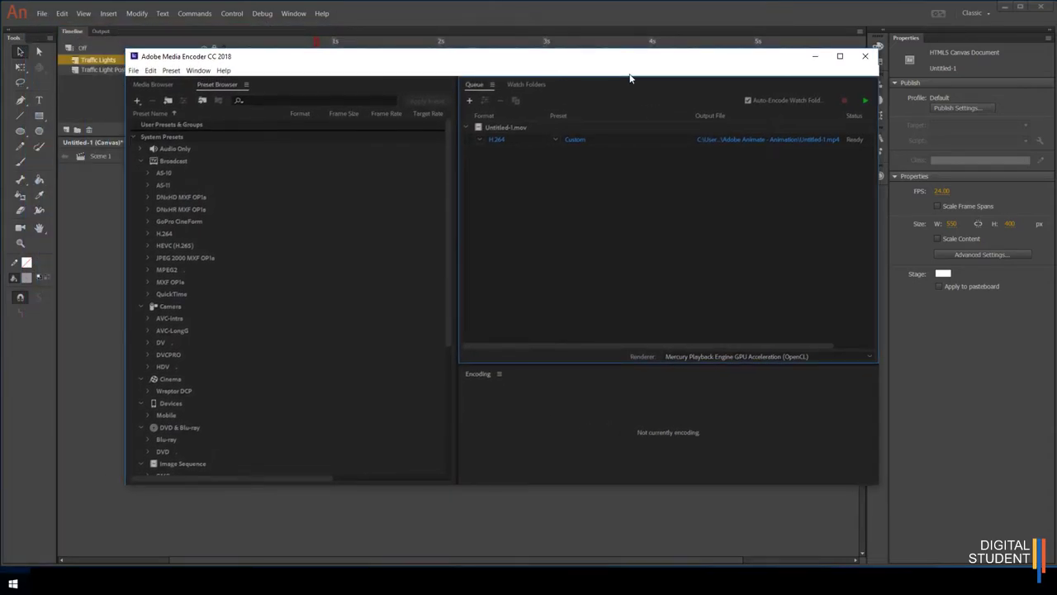
{"action": "left_click", "coordinate": [864, 57]}
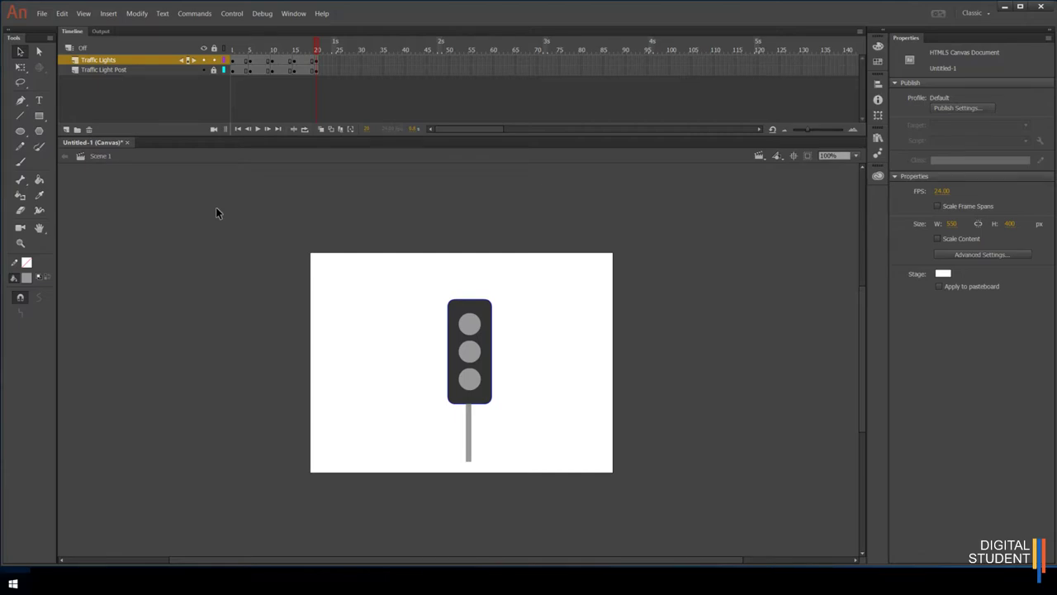
- Open Save As and go into the 1. Traffic Light Animation folder
{"action": "left_click", "coordinate": [41, 14]}
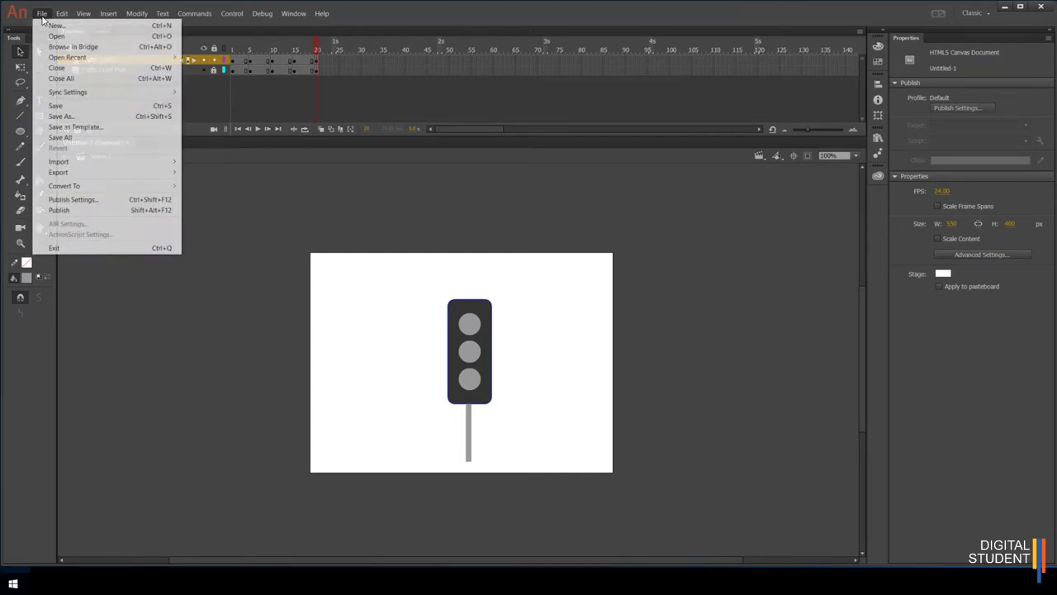
{"action": "left_click", "coordinate": [55, 105]}
{"action": "left_click_drag", "start_coordinate": [225, 15], "coordinate": [362, 25]}
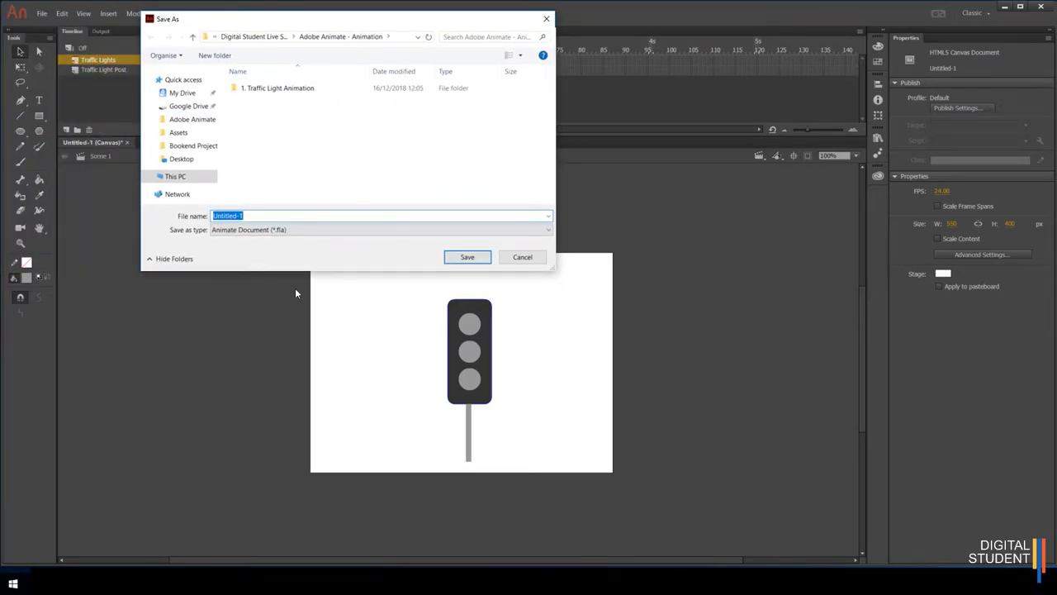
{"action": "double_click", "coordinate": [262, 89]}
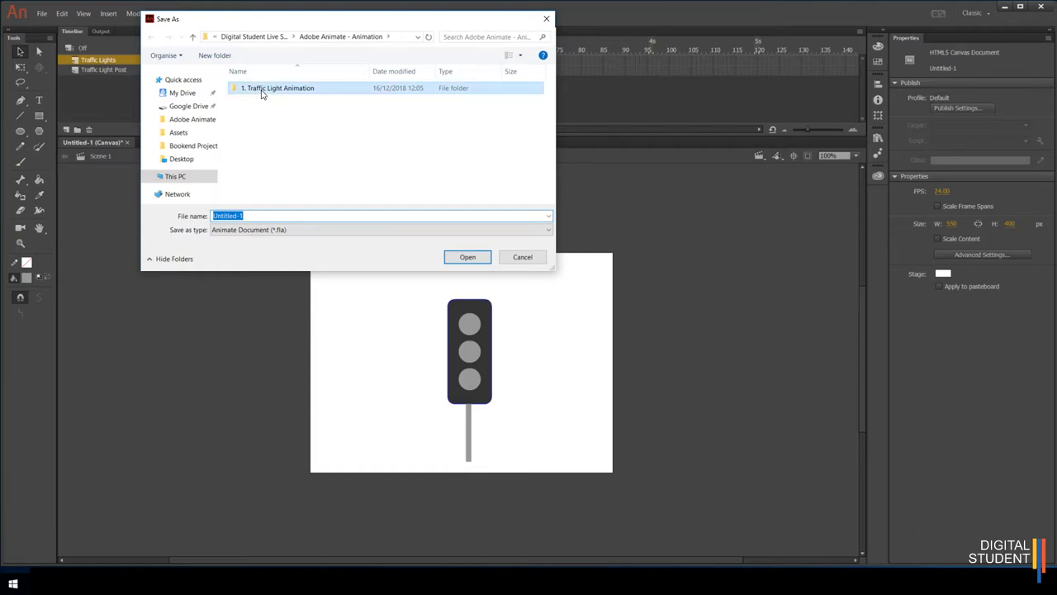
- Save the file as '1. Traffic Light Animation', correcting typos in the name
{"action": "left_click", "coordinate": [253, 216]}
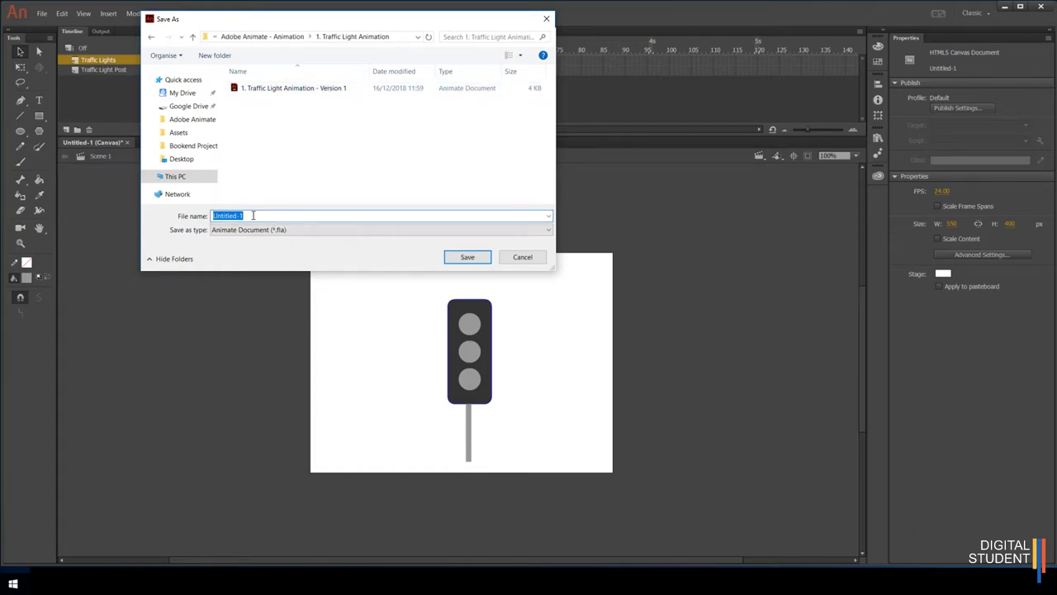
{"action": "type", "text": "1."}
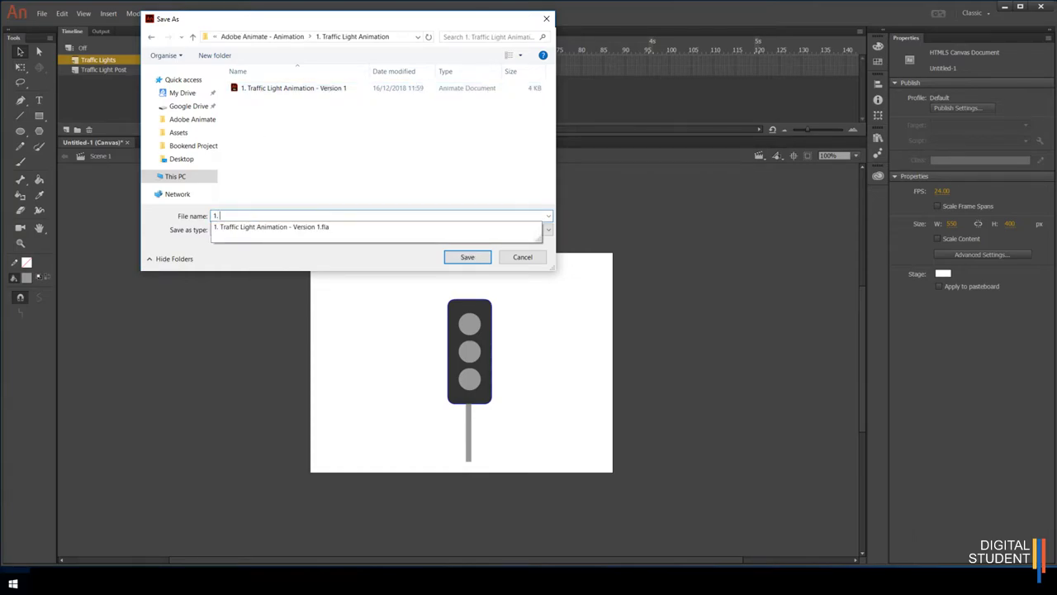
{"action": "type", "text": " Traffic Lig"}
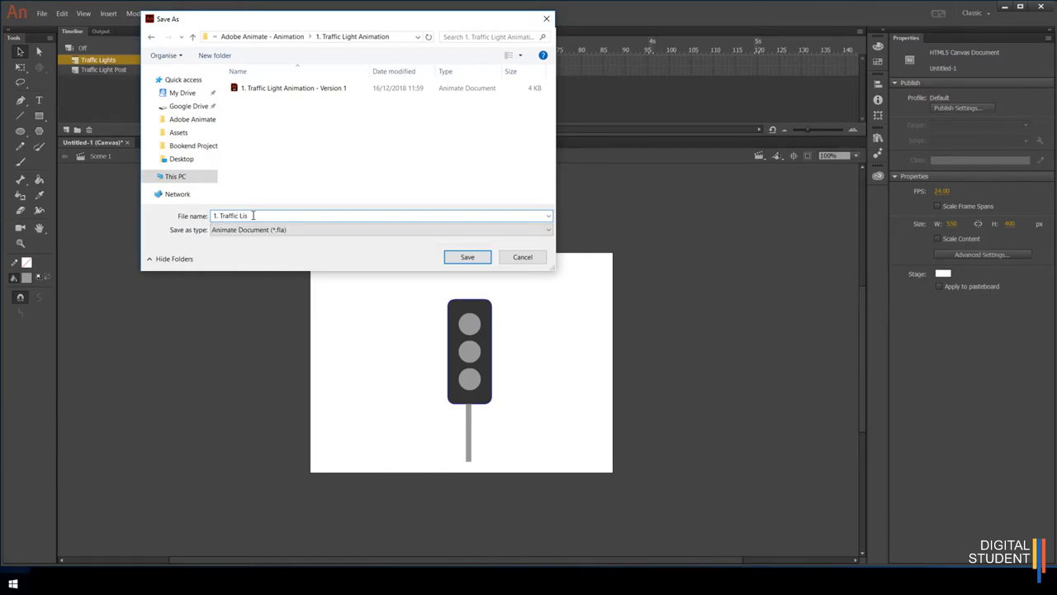
{"action": "key", "text": "BackSpace"}
{"action": "type", "text": "ght A"}
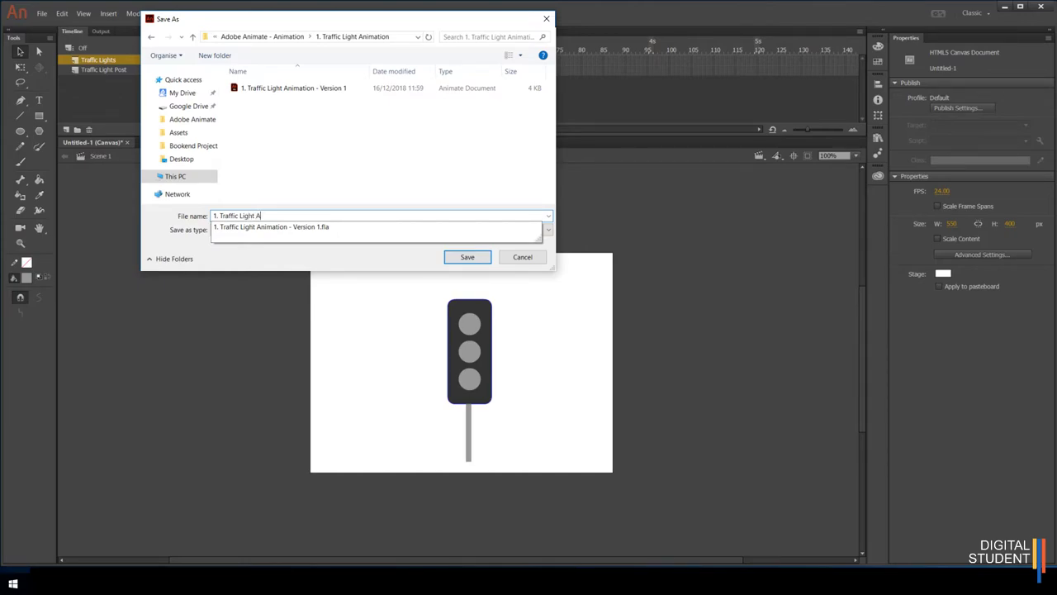
{"action": "type", "text": "namation"}
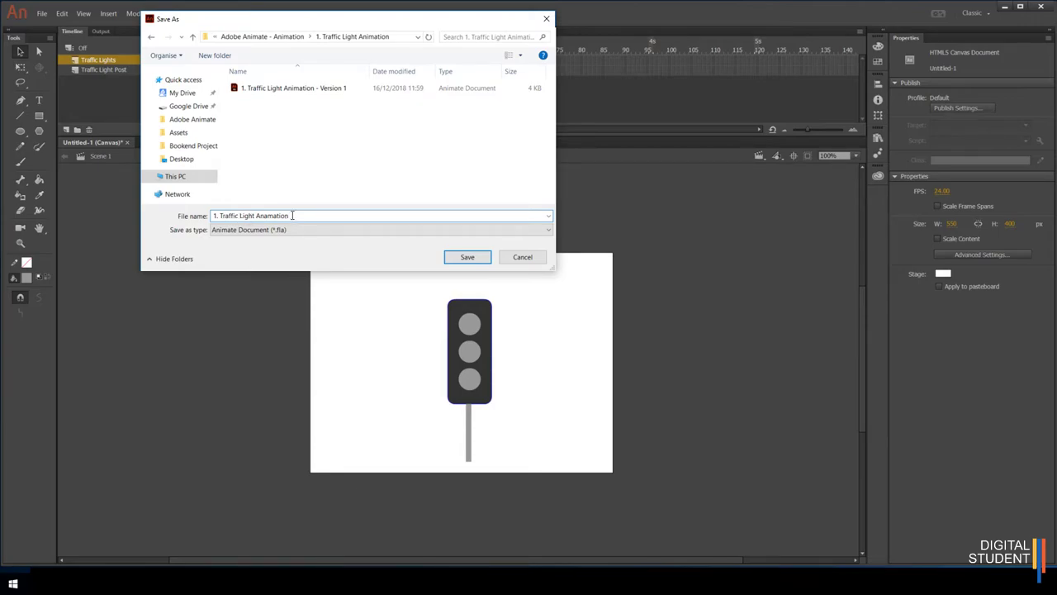
{"action": "key", "text": "BackSpace"}
{"action": "key", "text": "BackSpace"}
{"action": "key", "text": "BackSpace"}
{"action": "key", "text": "BackSpace"}
{"action": "key", "text": "BackSpace"}
{"action": "key", "text": "BackSpace"}
{"action": "key", "text": "BackSpace"}
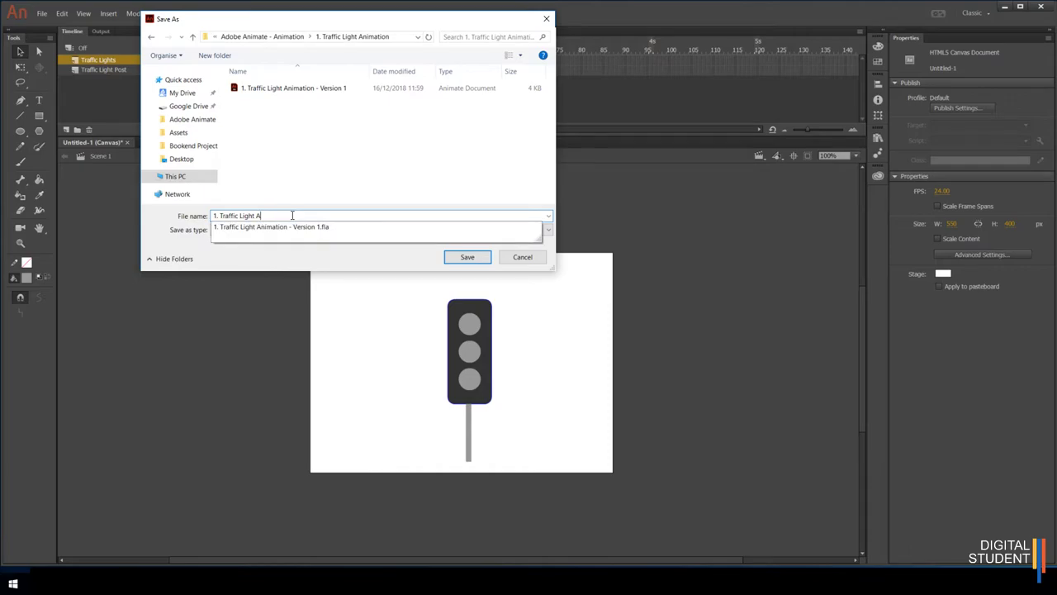
{"action": "type", "text": "imation"}
{"action": "left_click", "coordinate": [467, 257]}
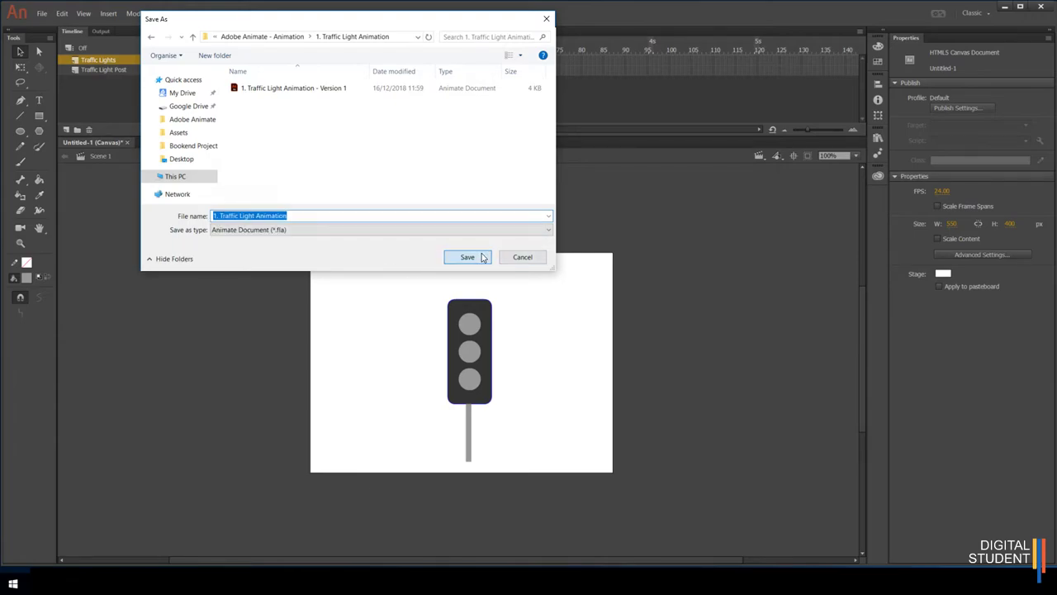
{"action": "left_click", "coordinate": [467, 257]}
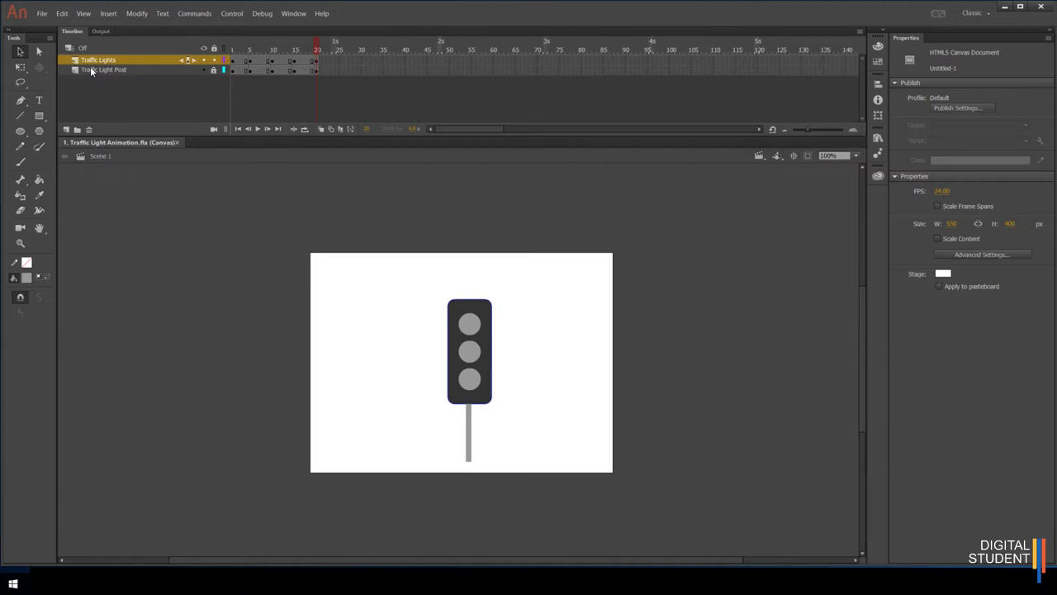
- Export the video to Media Encoder and select the leftover Untitled-1 queue item
{"action": "left_click", "coordinate": [42, 14]}
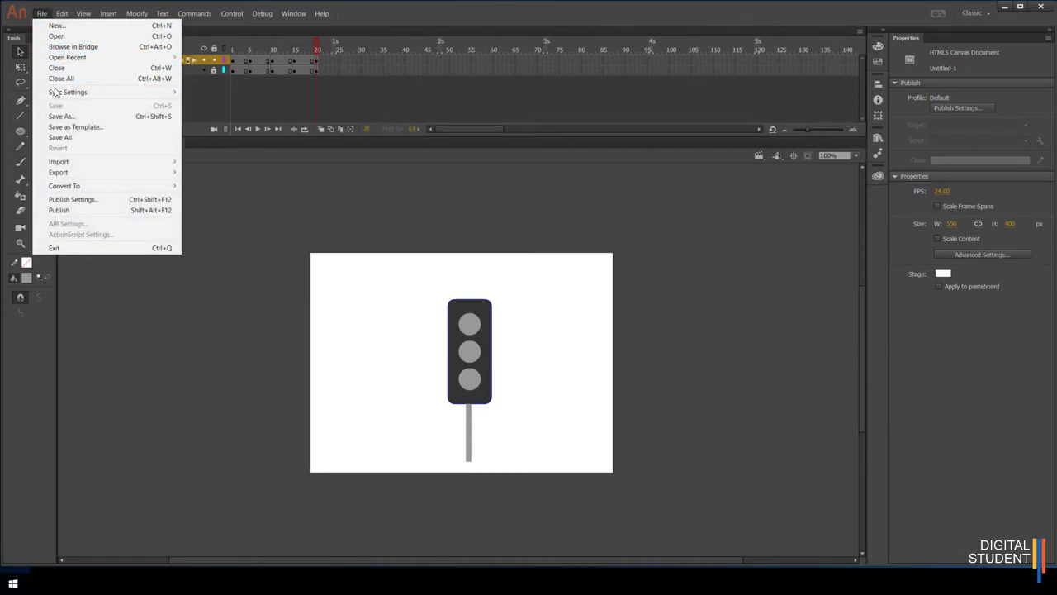
{"action": "mouse_move", "coordinate": [93, 174]}
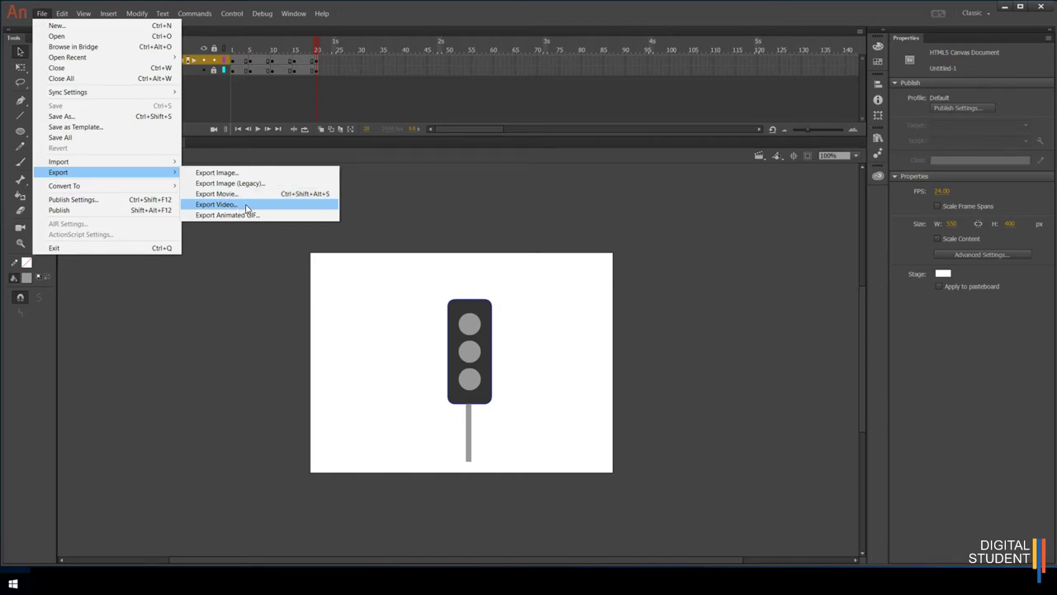
{"action": "left_click", "coordinate": [246, 204]}
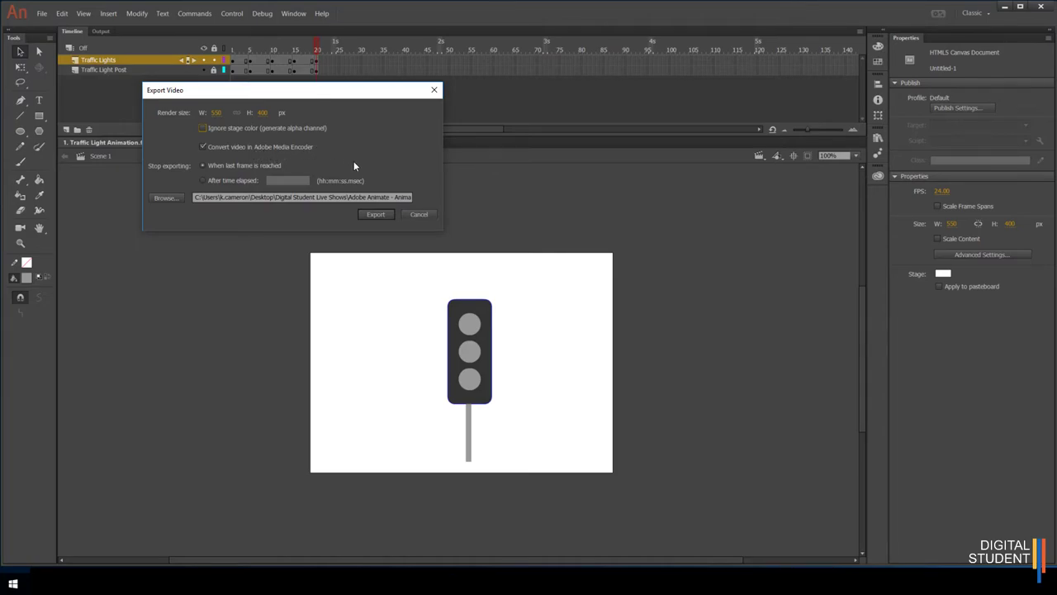
{"action": "left_click", "coordinate": [376, 214]}
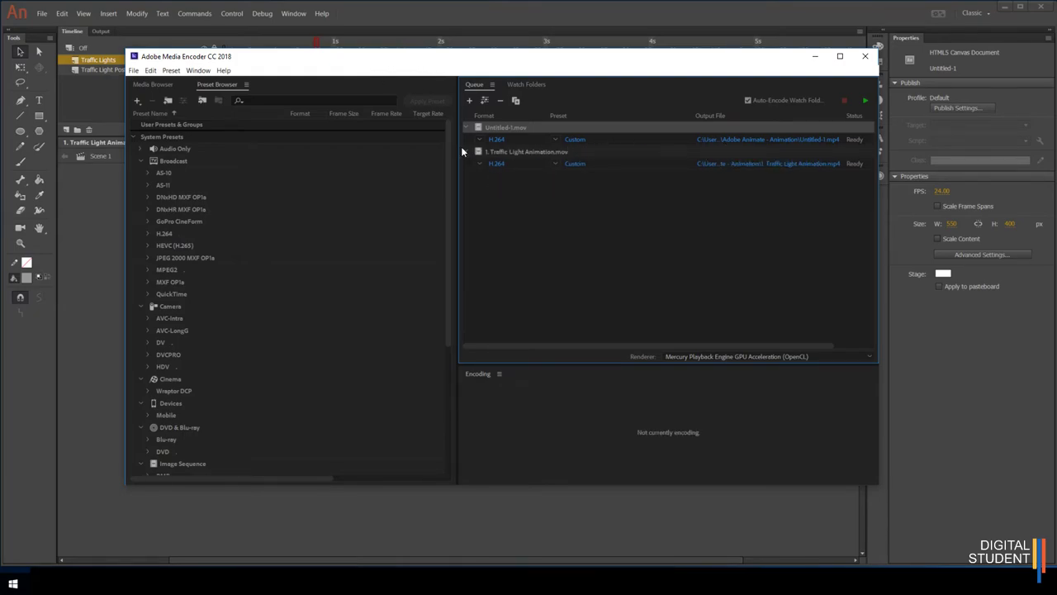
{"action": "left_click", "coordinate": [508, 139]}
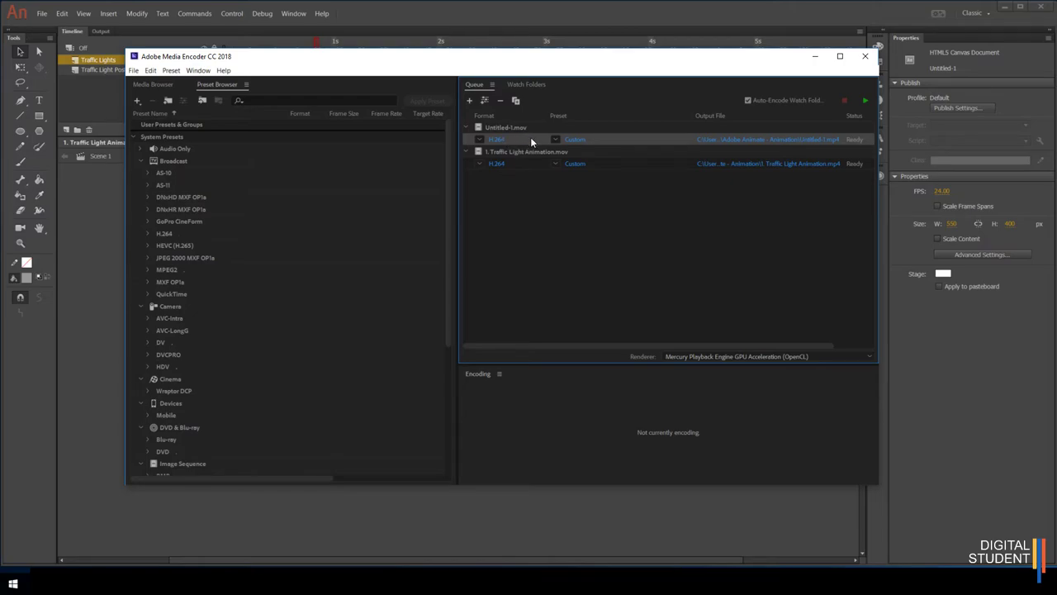
- Delete the leftover Untitled-1 item from the Media Encoder queue
{"action": "key", "text": "Delete"}
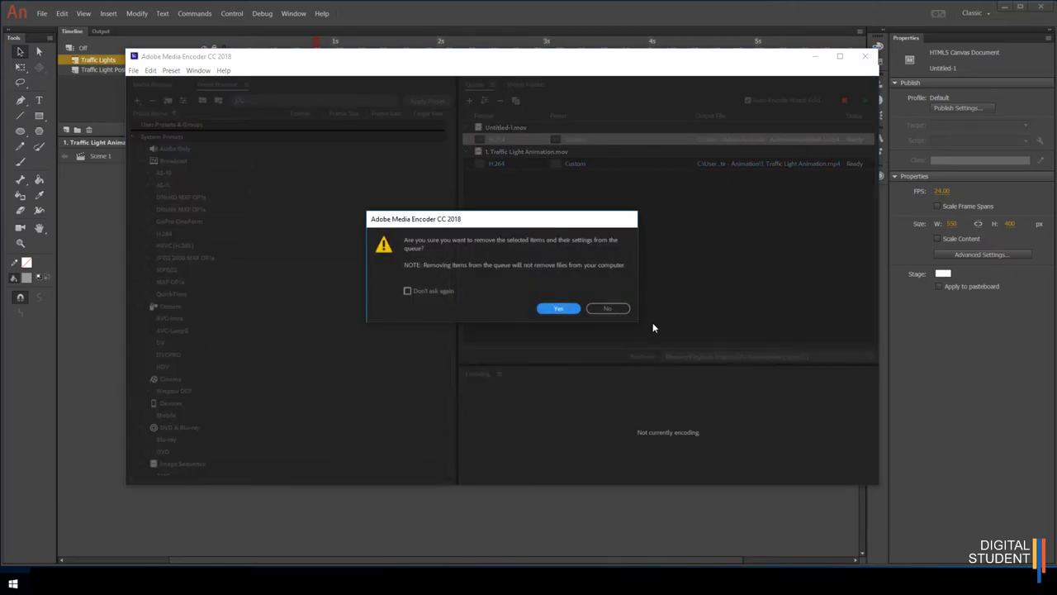
{"action": "left_click", "coordinate": [558, 308]}
{"action": "left_click", "coordinate": [508, 140]}
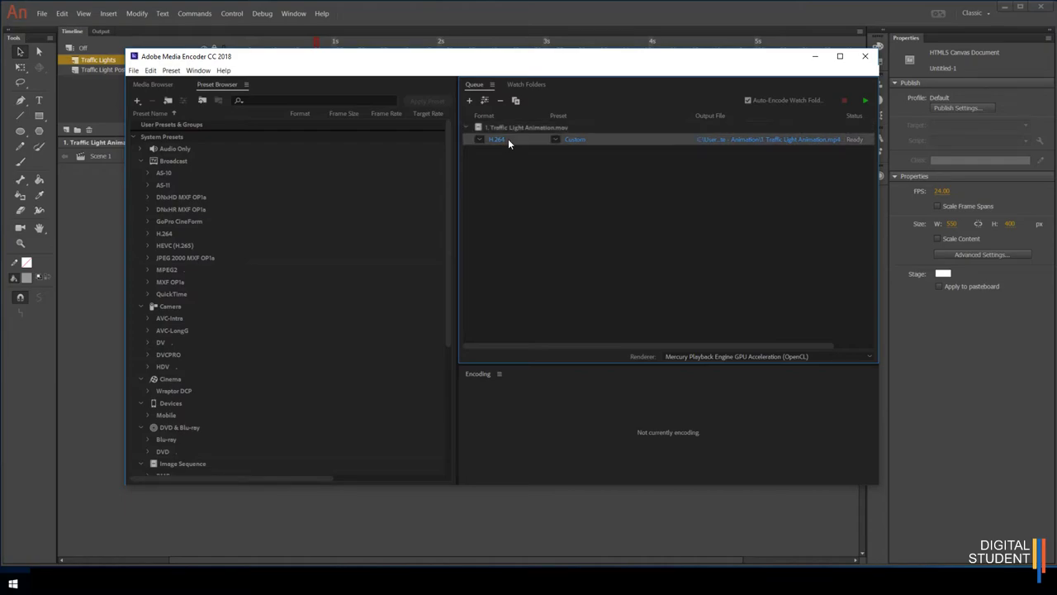
- Keep H.264 as the output format, encode the queue, then close Media Encoder
{"action": "left_click", "coordinate": [478, 140]}
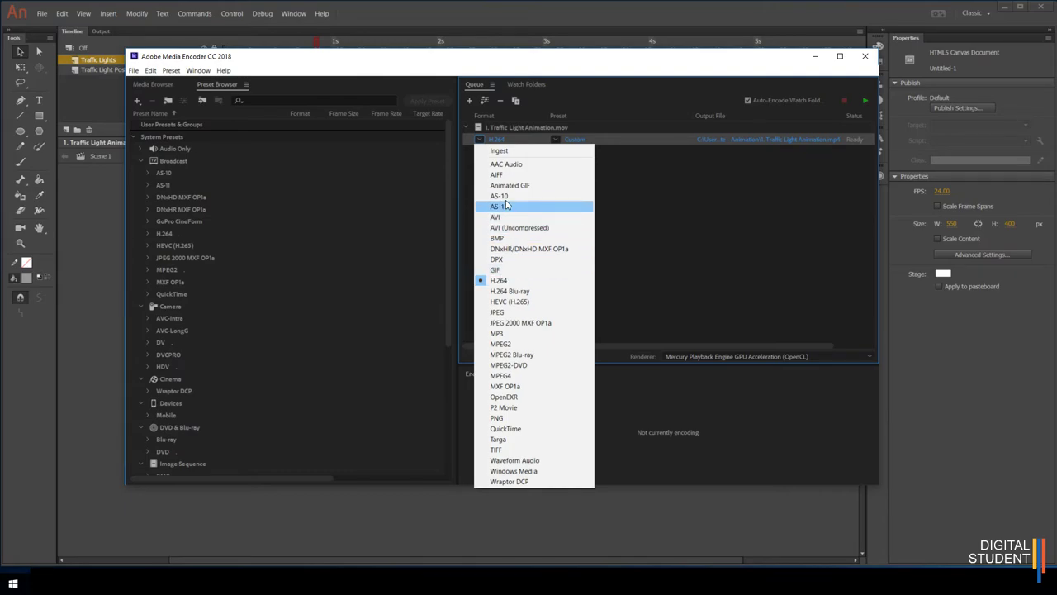
{"action": "left_click", "coordinate": [513, 284]}
{"action": "left_click", "coordinate": [479, 139]}
{"action": "left_click", "coordinate": [529, 285]}
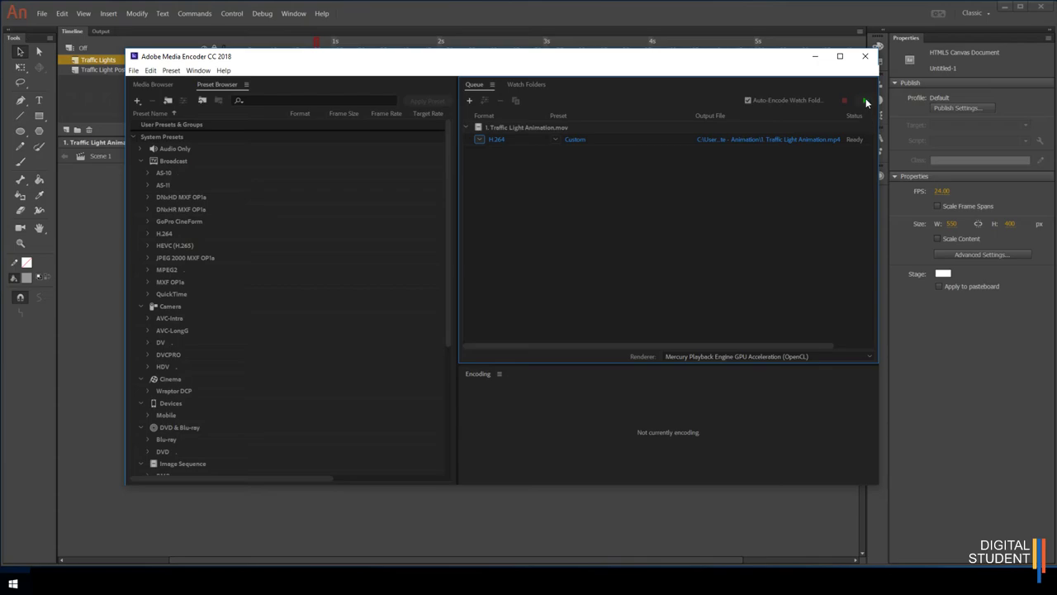
{"action": "left_click", "coordinate": [864, 102]}
{"action": "left_click", "coordinate": [864, 56]}
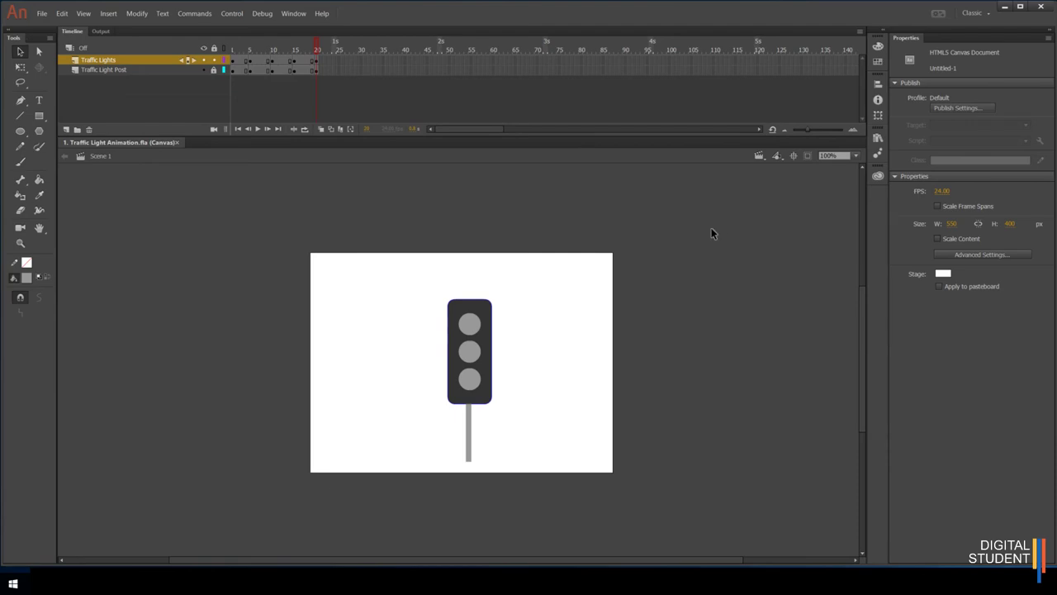
- In the Adobe Animate - Animation folder, play the exported Traffic Light Animation video to check it
{"action": "key", "text": "alt+Tab"}
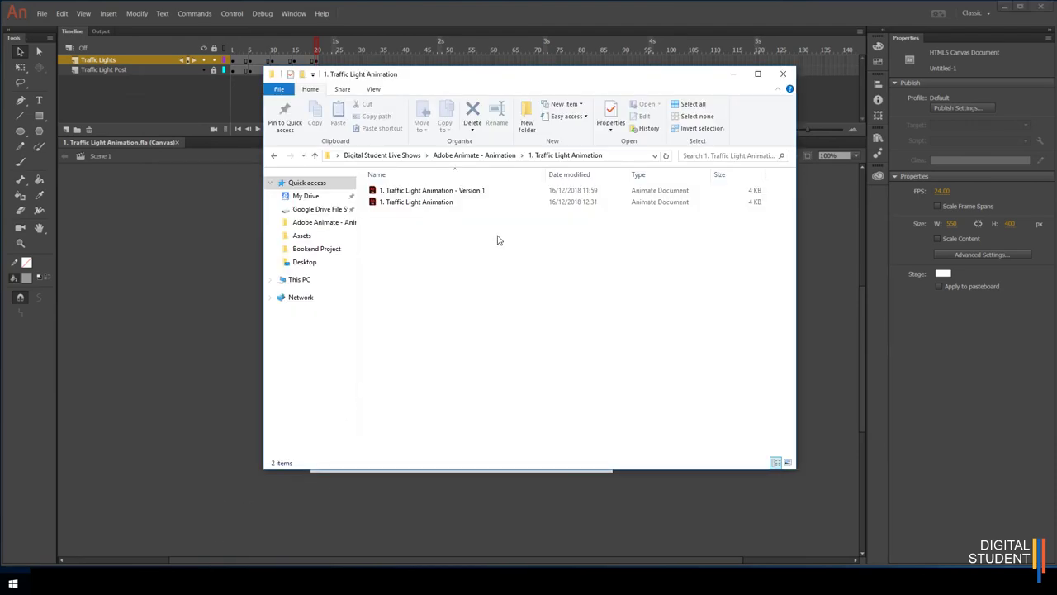
{"action": "left_click", "coordinate": [500, 157]}
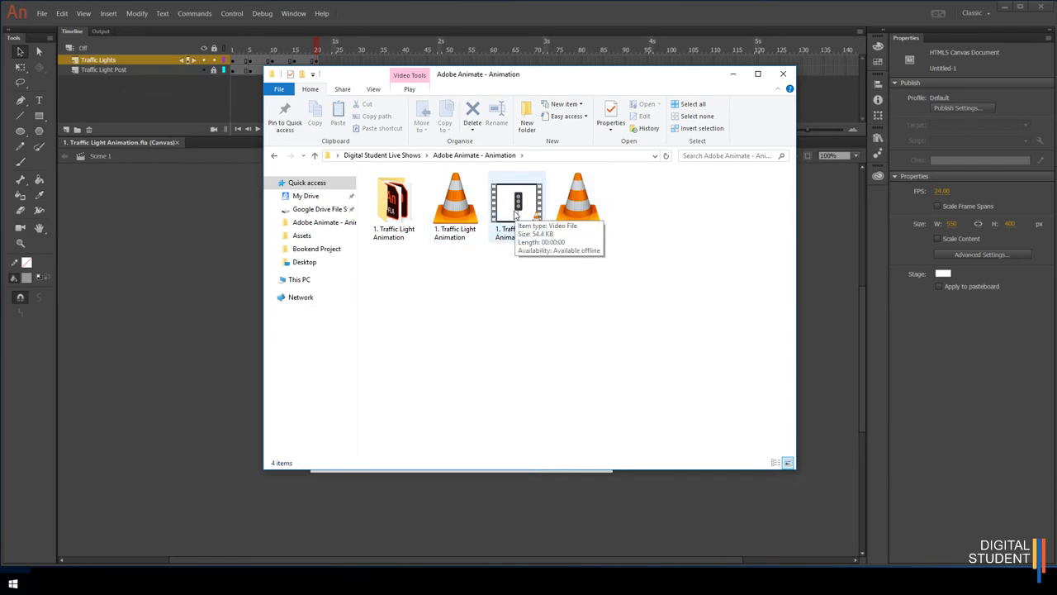
{"action": "left_click", "coordinate": [463, 215]}
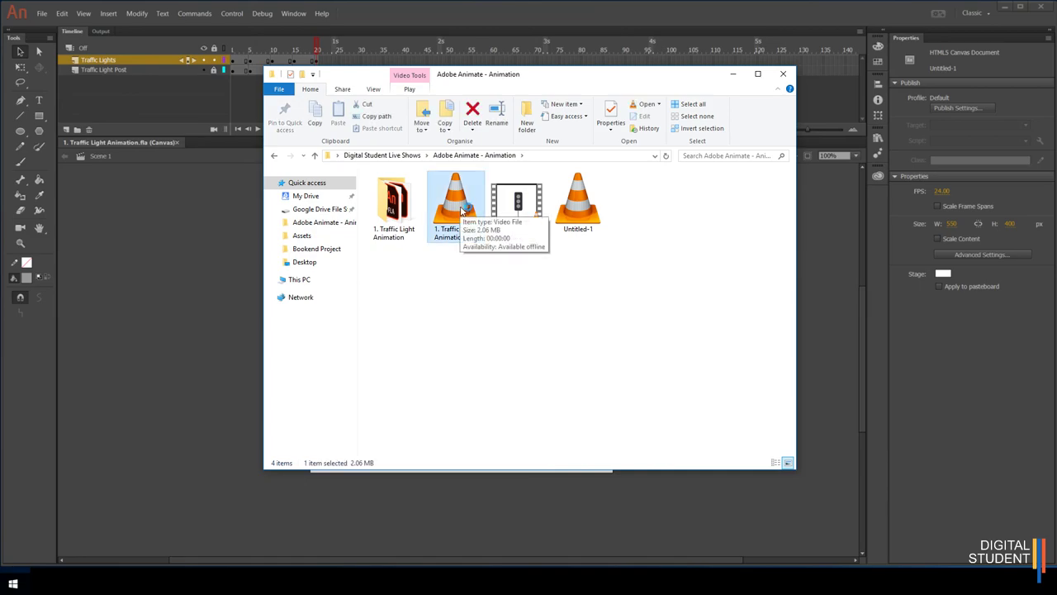
{"action": "double_click", "coordinate": [460, 210]}
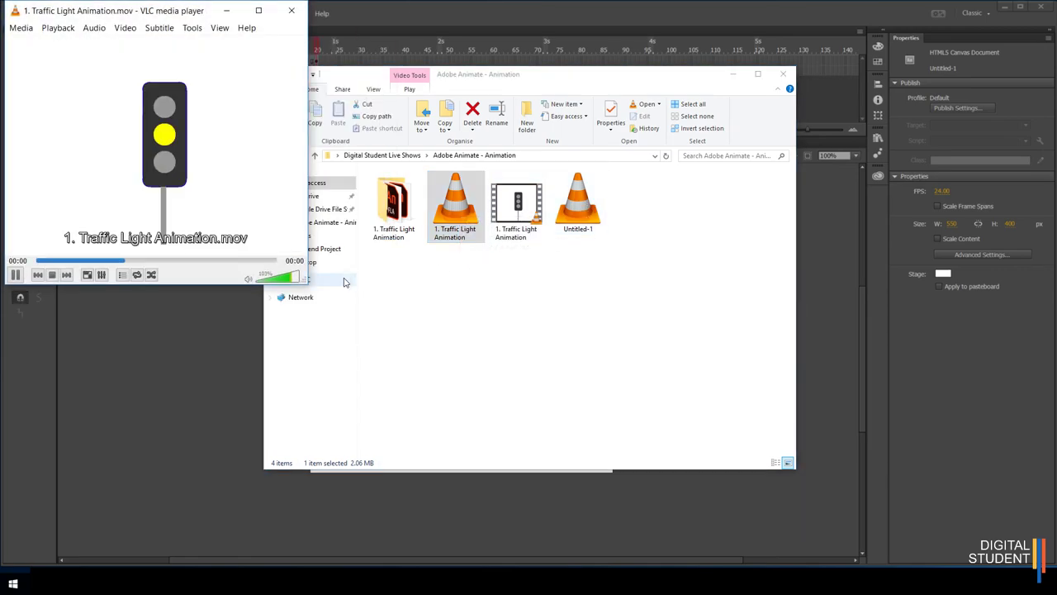
{"action": "left_click", "coordinate": [372, 10]}
- Delete the extra video and the Untitled-1 files
{"action": "left_click_drag", "start_coordinate": [657, 285], "coordinate": [519, 196]}
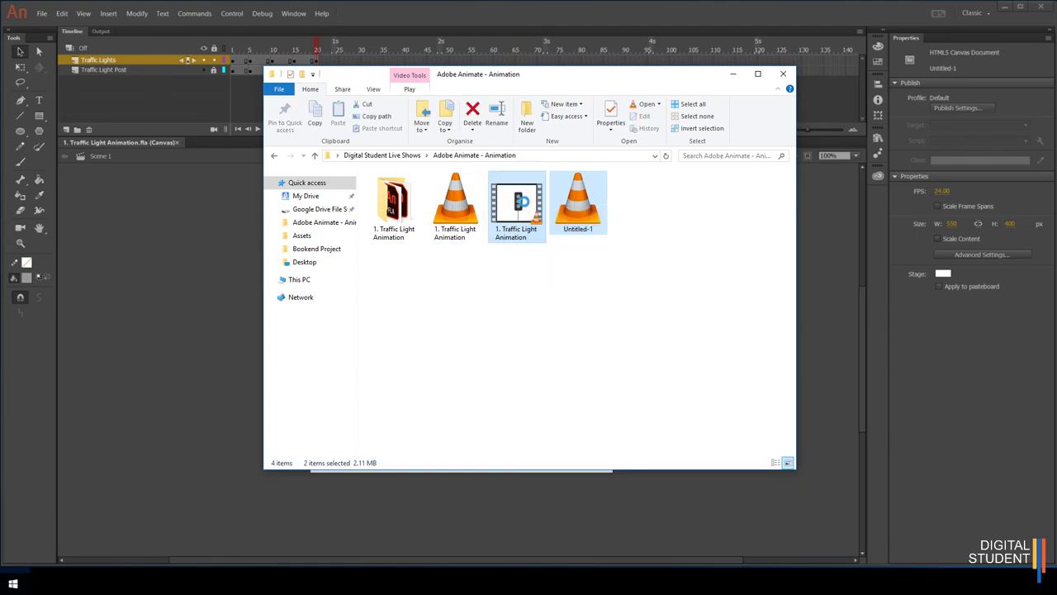
{"action": "right_click", "coordinate": [518, 195]}
{"action": "left_click", "coordinate": [549, 356]}
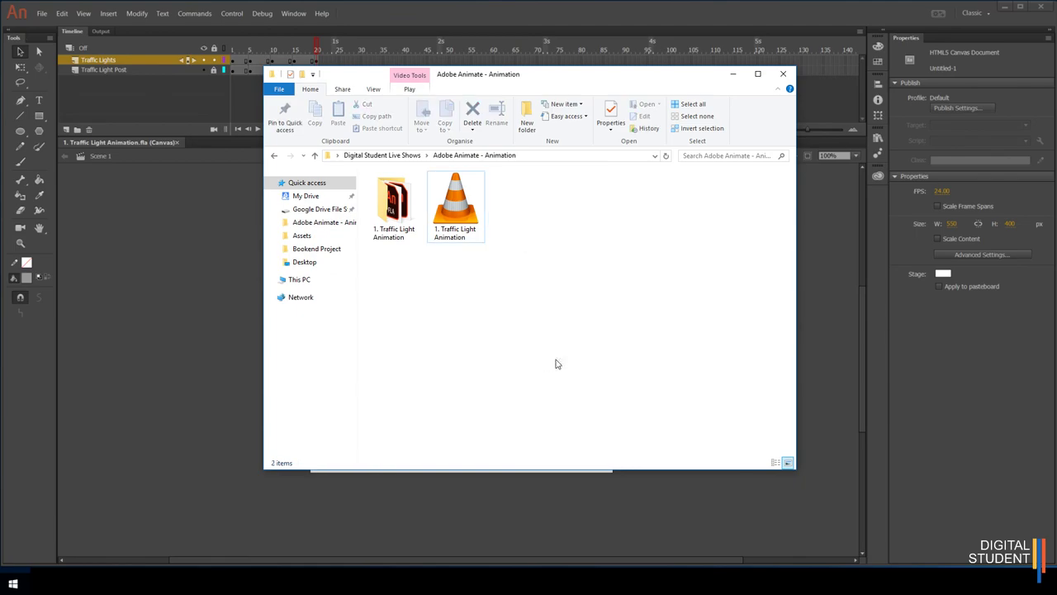
- Move the video into the 1. Traffic Light Animation folder and play it from there
{"action": "left_click_drag", "start_coordinate": [469, 209], "coordinate": [393, 213]}
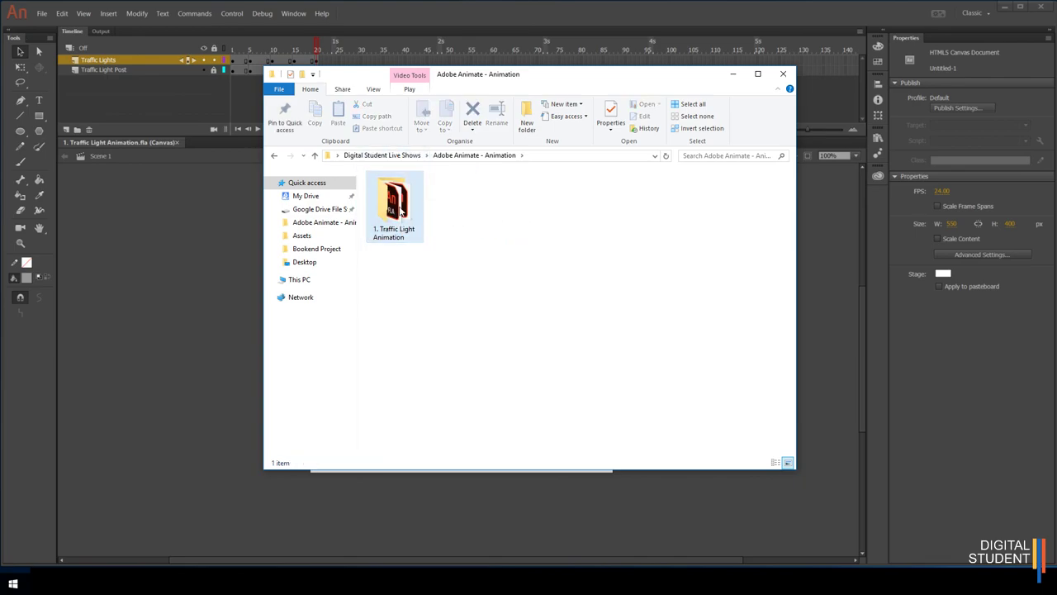
{"action": "double_click", "coordinate": [399, 211]}
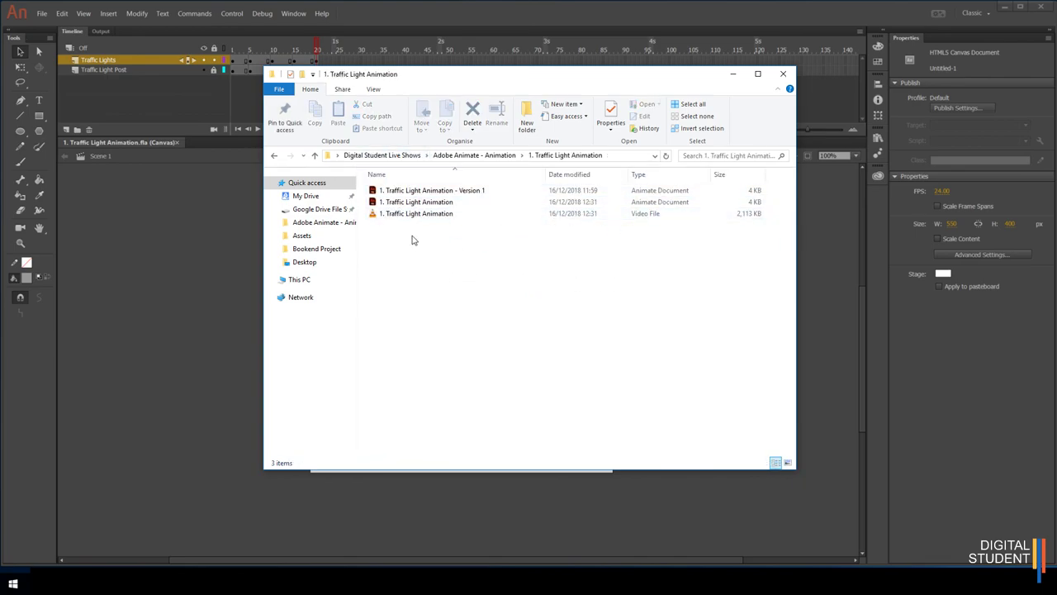
{"action": "left_click", "coordinate": [396, 214]}
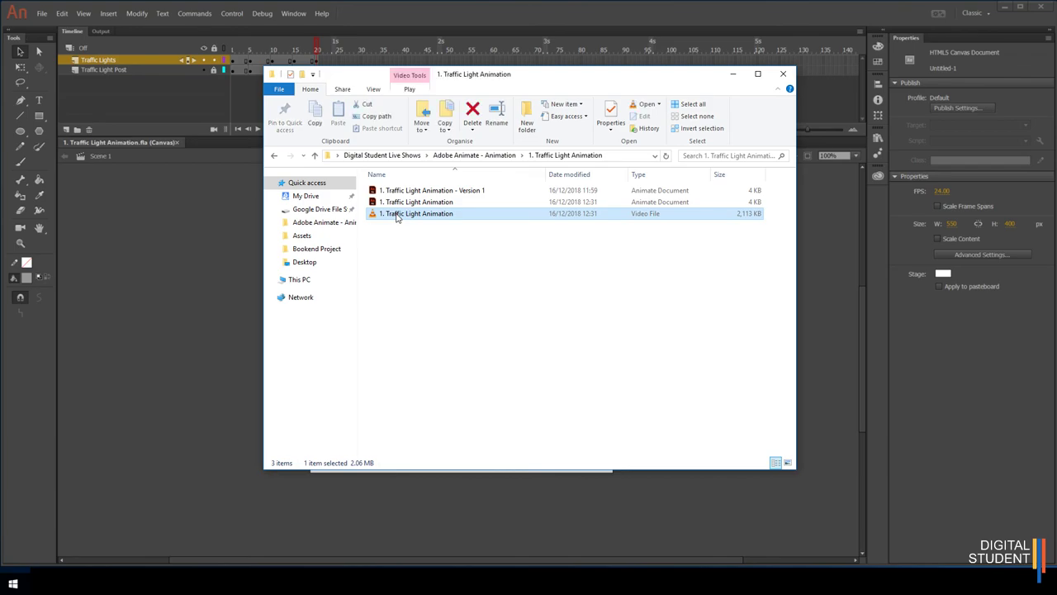
{"action": "double_click", "coordinate": [397, 214]}
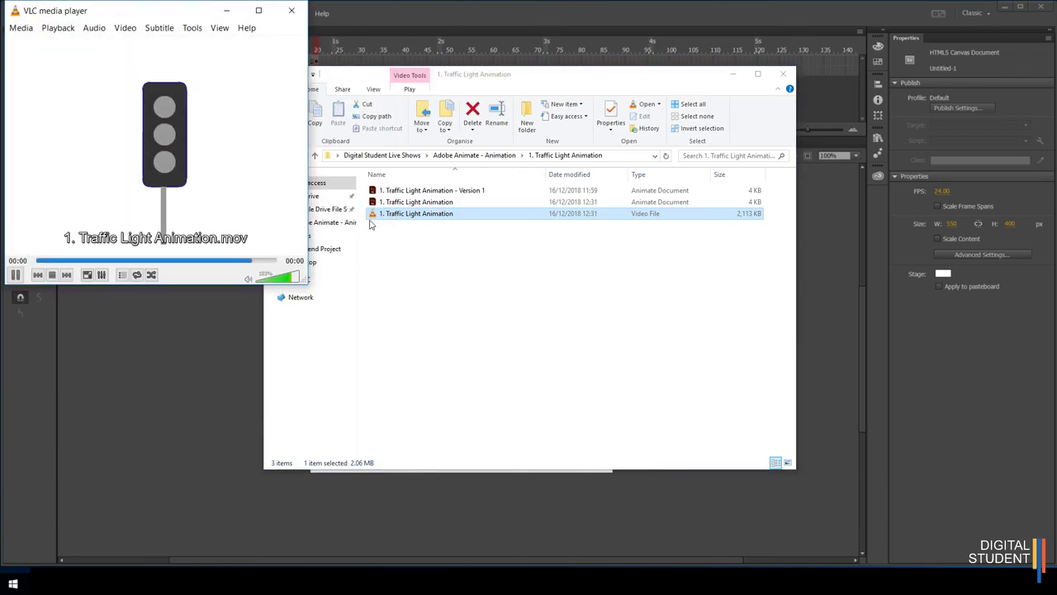
{"action": "left_click", "coordinate": [372, 11]}
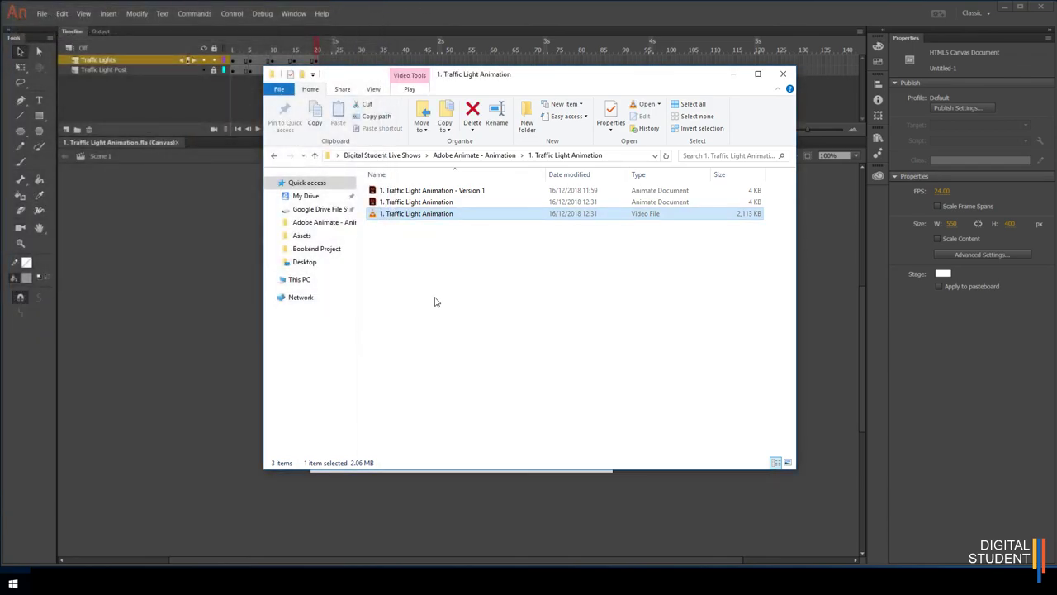